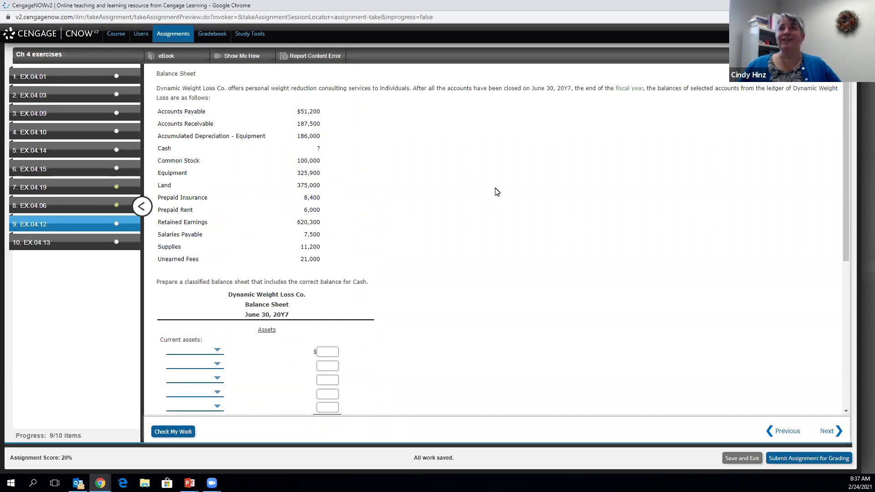
# - Write a text note reading 'Assets = Liabilities + Stockholders' Equity' beside the blank balance sheet, correcting the typo
pyautogui.scroll(-3, 573, 285)
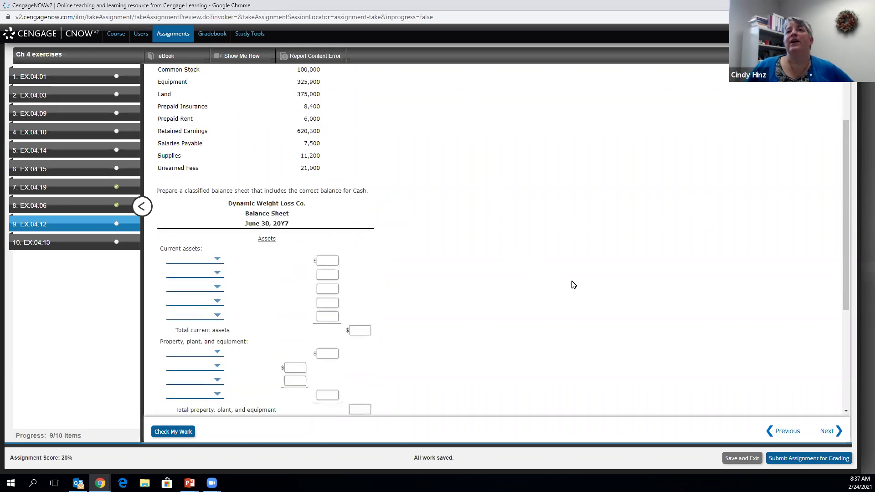
pyautogui.scroll(-1, 572, 285)
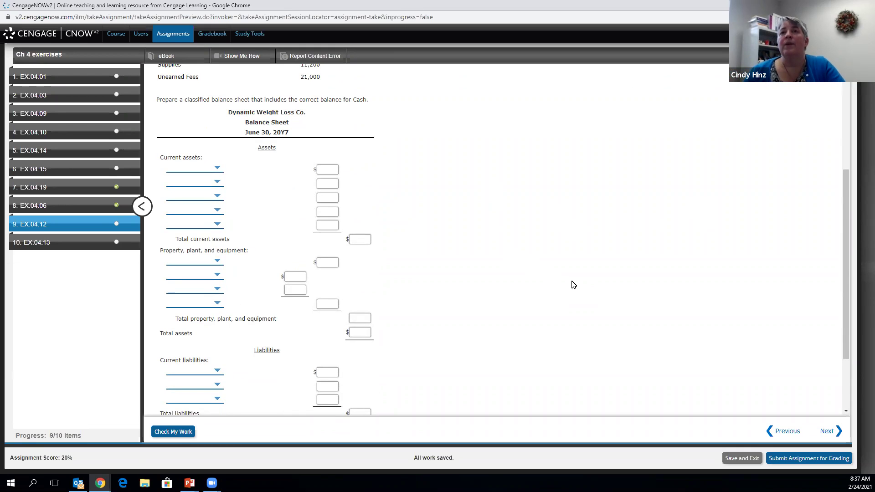
pyautogui.scroll(-2, 534, 184)
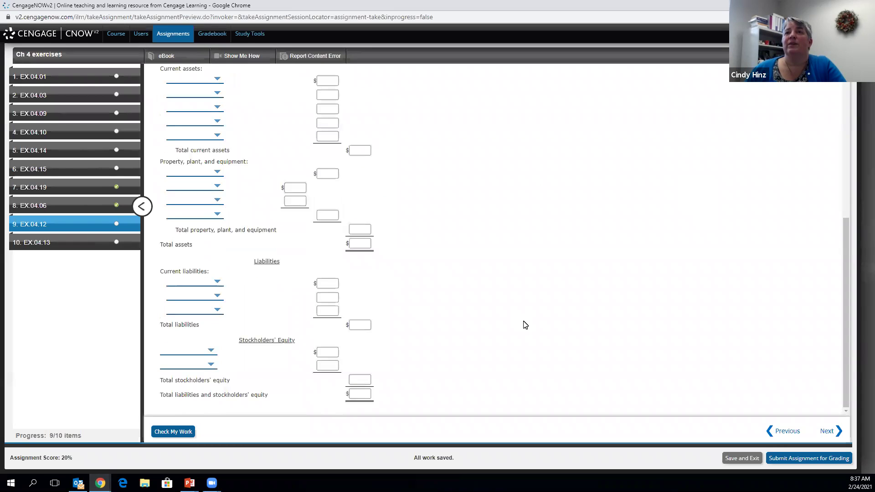
pyautogui.scroll(1, 675, 191)
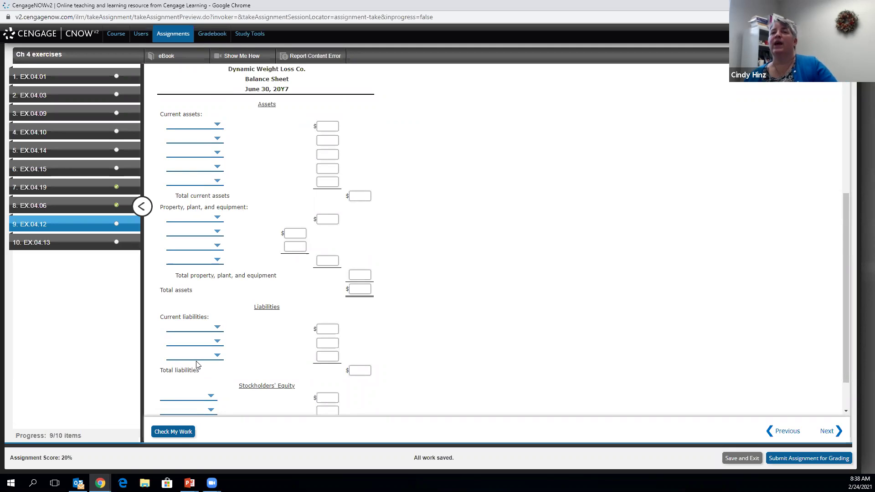
pyautogui.scroll(-1, 467, 295)
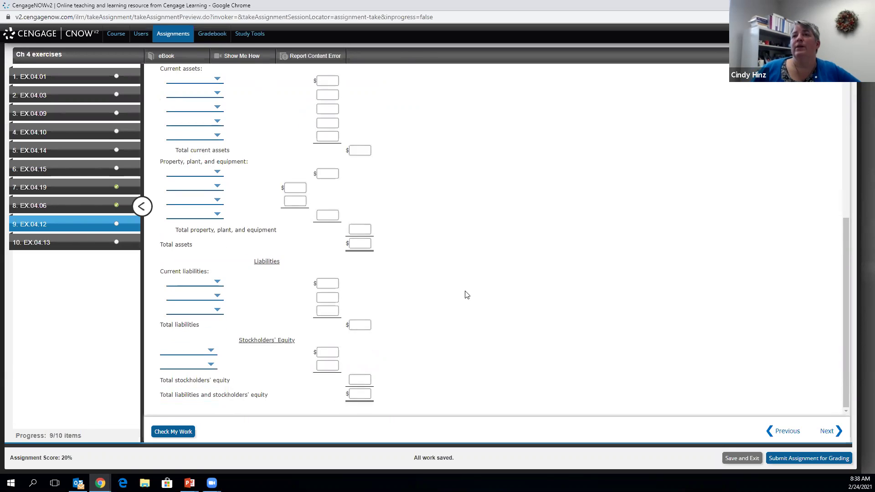
pyautogui.scroll(4, 556, 291)
pyautogui.scroll(2, 556, 291)
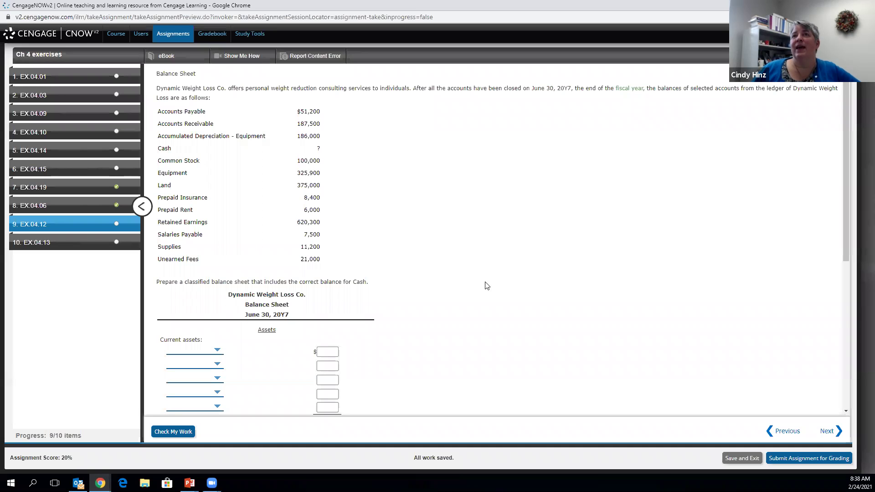
pyautogui.scroll(-6, 687, 315)
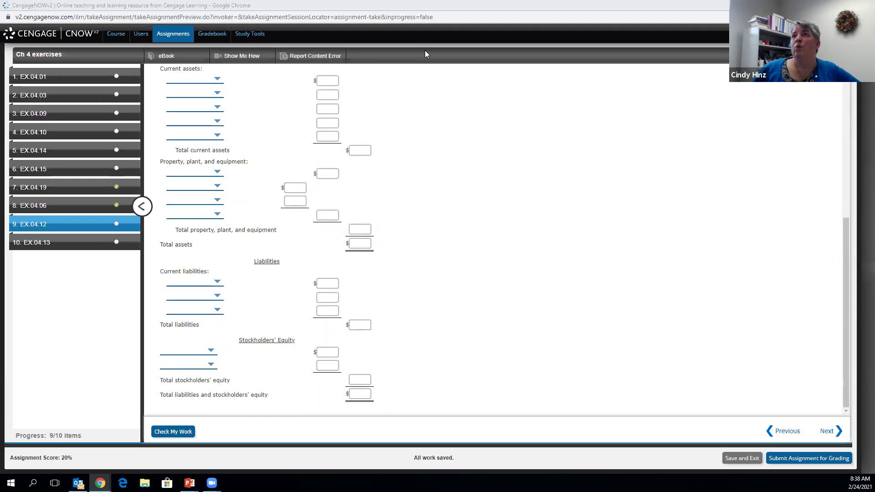
pyautogui.moveTo(475, 186); pyautogui.dragTo(652, 205)
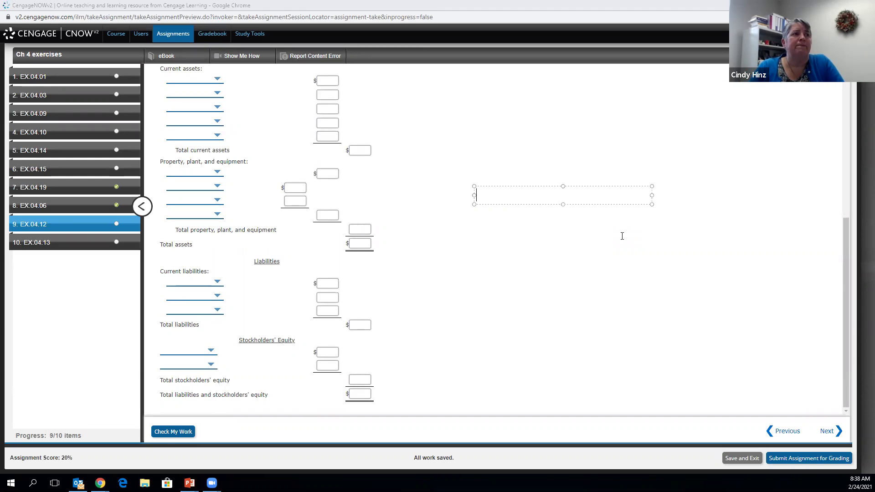
pyautogui.write('A')
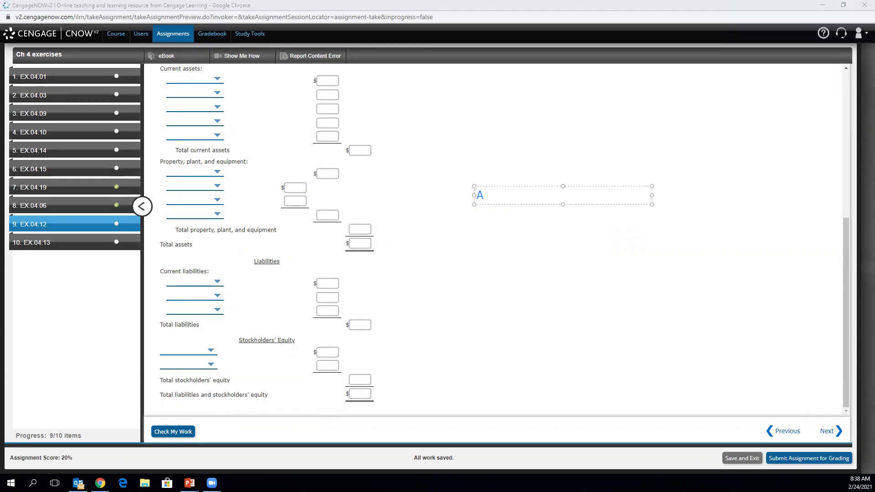
pyautogui.write('ssets = Liabilities + Stockhodler')
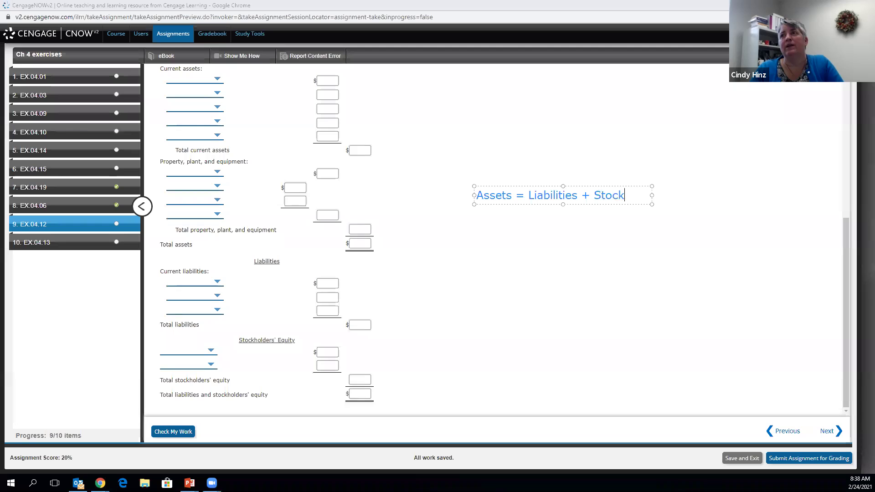
pyautogui.press('BackSpace')
pyautogui.press('BackSpace')
pyautogui.press('BackSpace')
pyautogui.press('BackSpace')
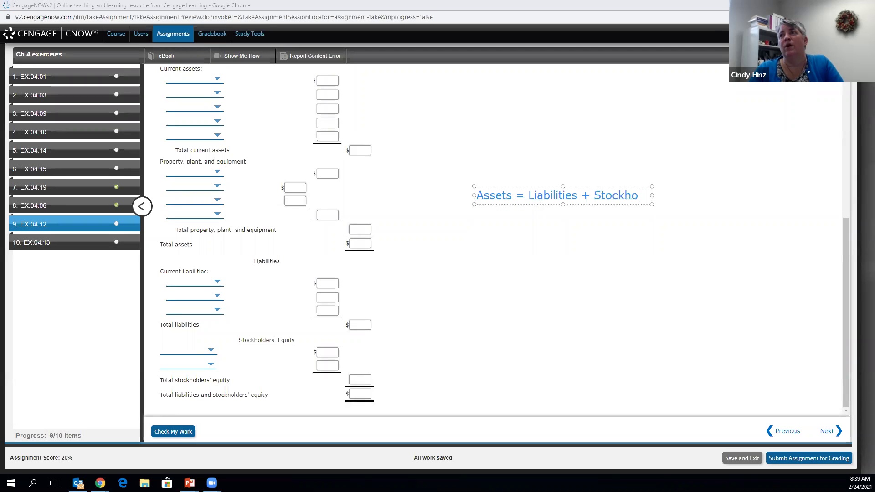
pyautogui.write("lders' Equity")
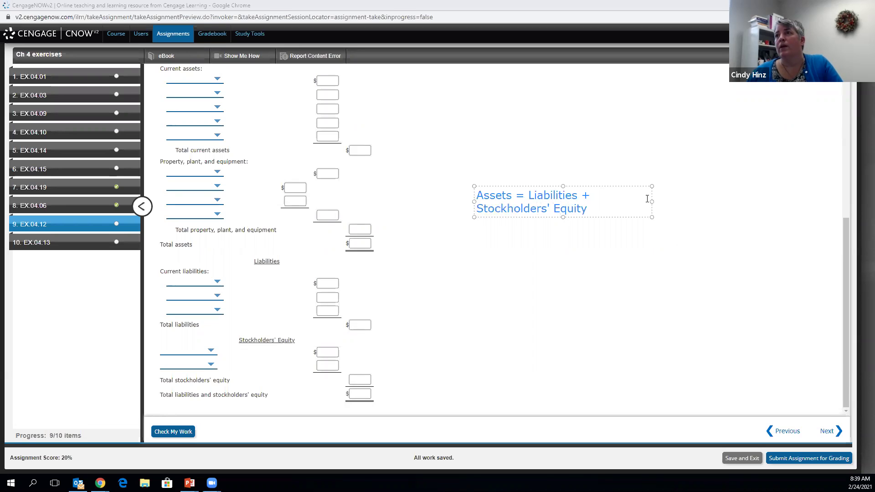
# - Widen the note so the equation fits on one line and finish editing it
pyautogui.moveTo(652, 201); pyautogui.dragTo(738, 198)
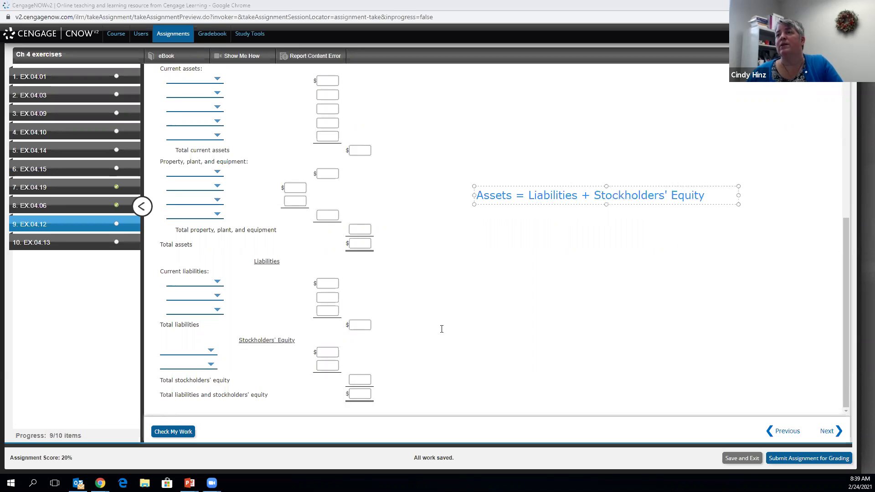
pyautogui.click(520, 306)
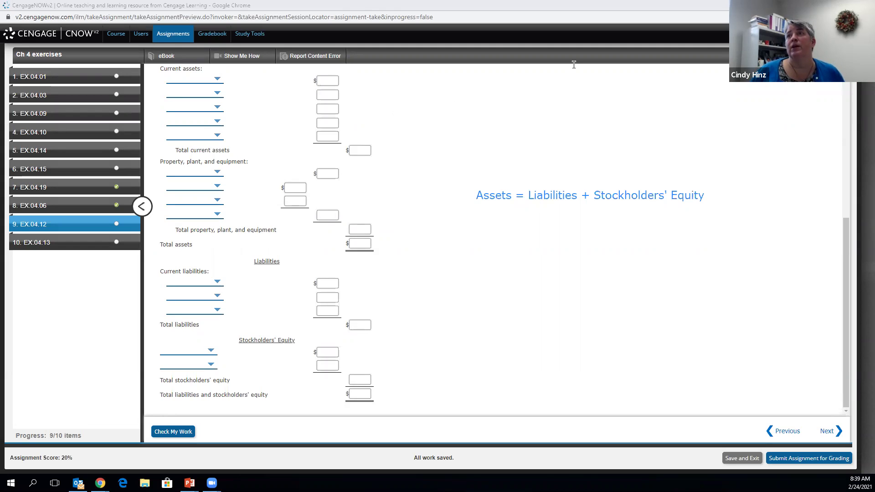
pyautogui.scroll(6, 502, 307)
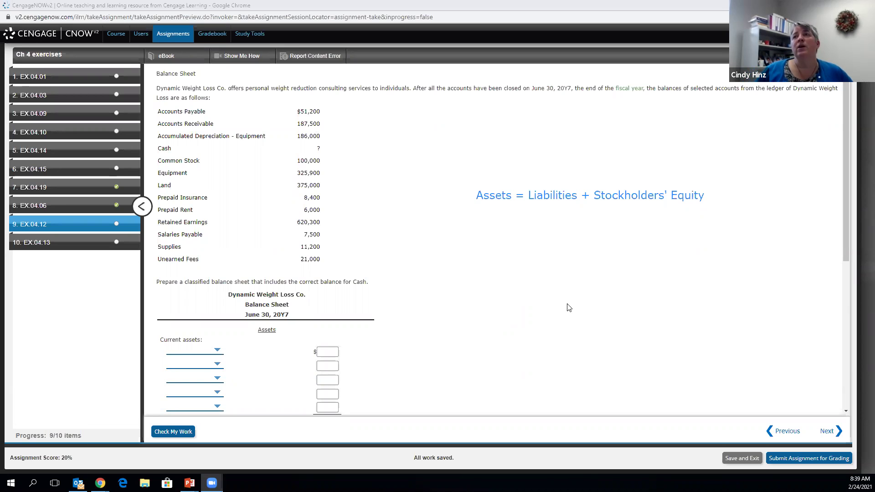
pyautogui.scroll(-6, 569, 308)
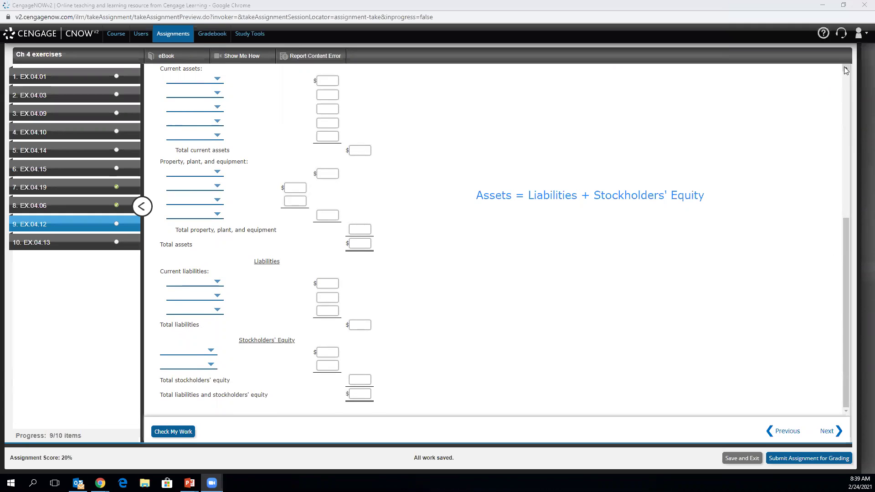
pyautogui.click(845, 67)
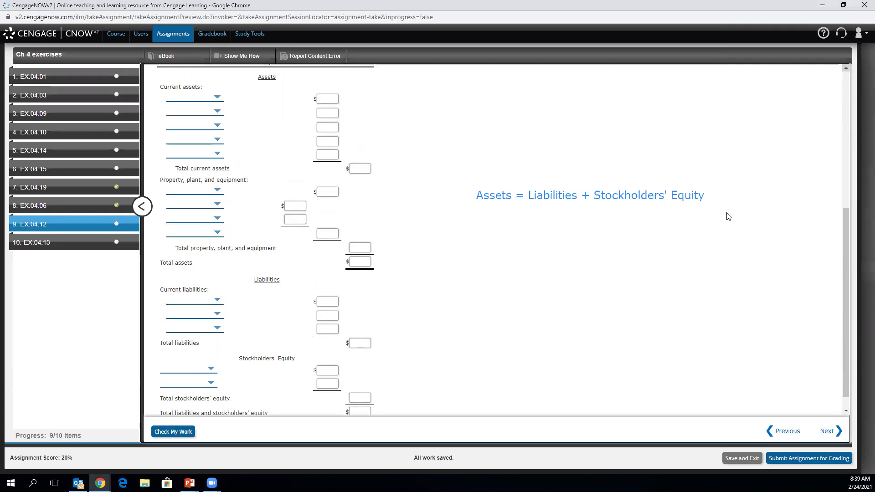
# - Select Accounts payable as the first current liability and enter 51,200 as its amount
pyautogui.click(216, 301)
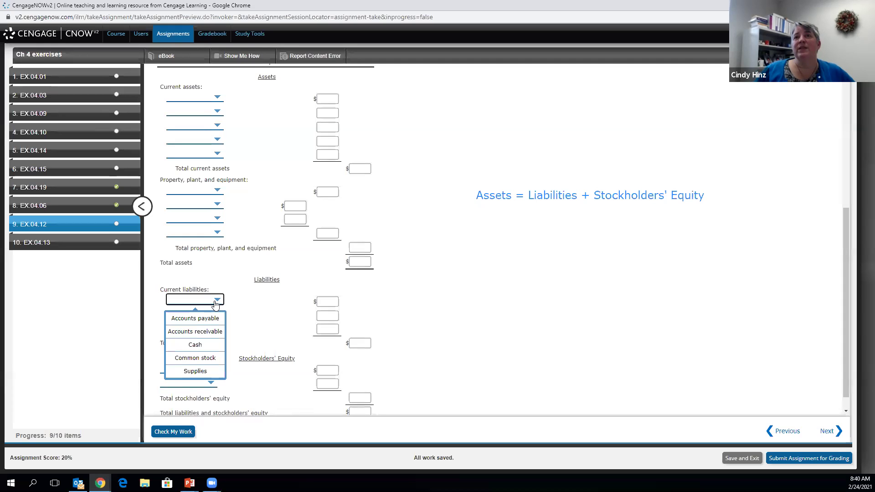
pyautogui.click(206, 319)
pyautogui.click(336, 301)
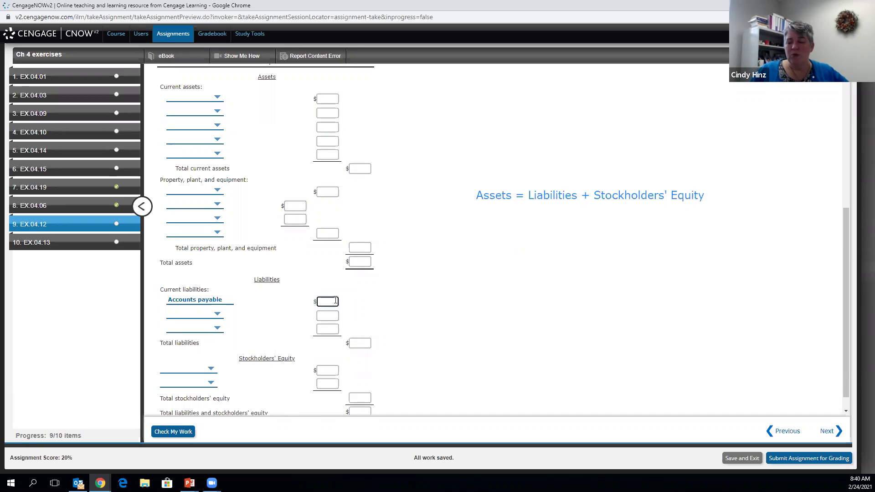
pyautogui.write('51200')
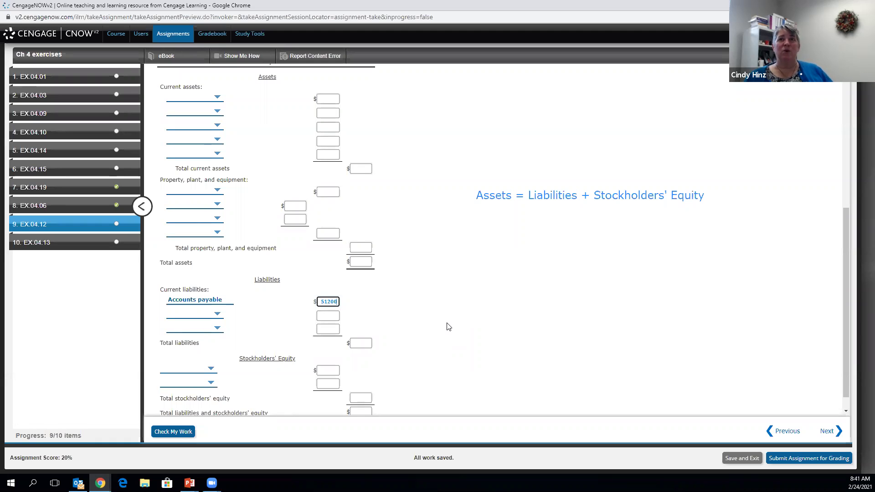
pyautogui.click(577, 292)
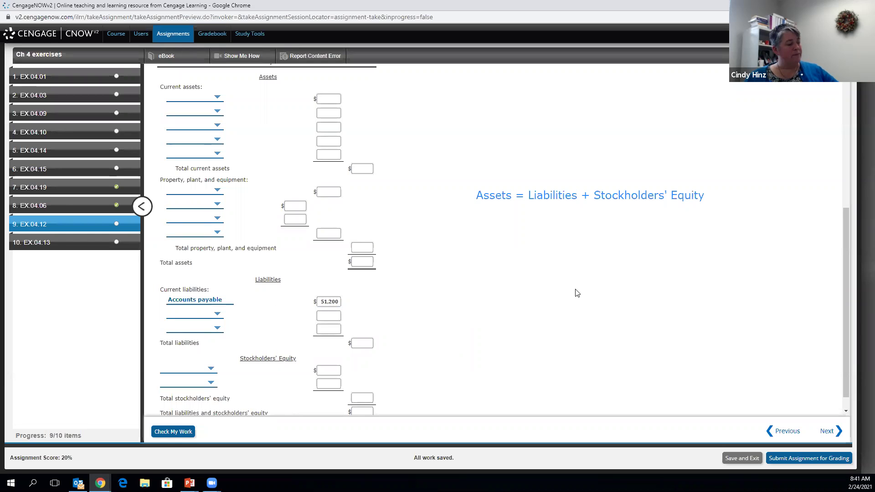
pyautogui.scroll(5, 577, 292)
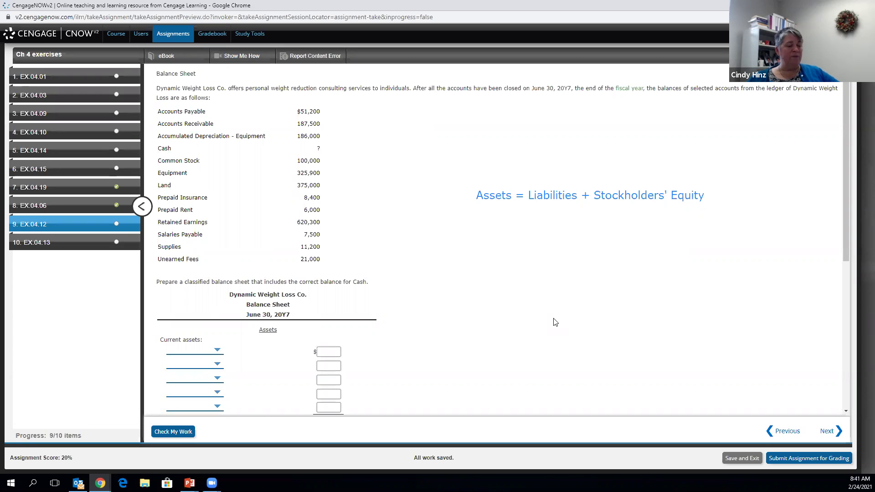
# - Set the first two current-asset lines to Cash and Accounts receivable, entering 187,500 for receivables
pyautogui.scroll(-1, 595, 336)
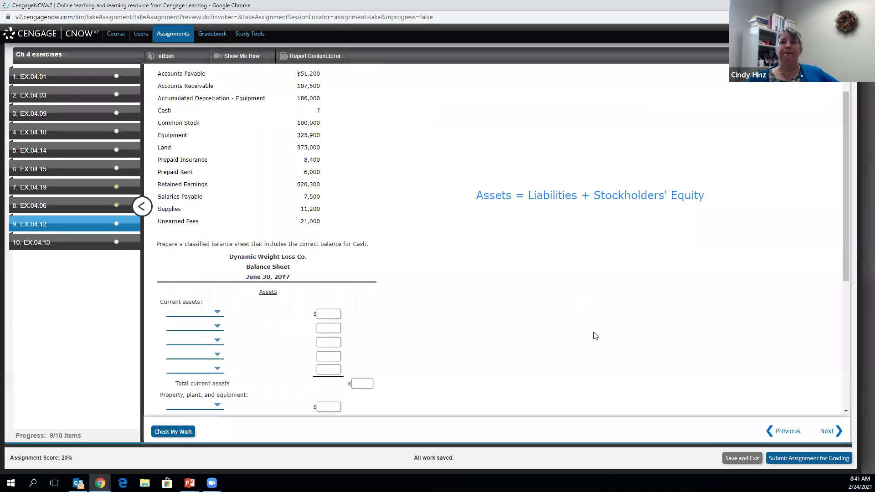
pyautogui.scroll(-1, 595, 336)
pyautogui.scroll(-1, 596, 336)
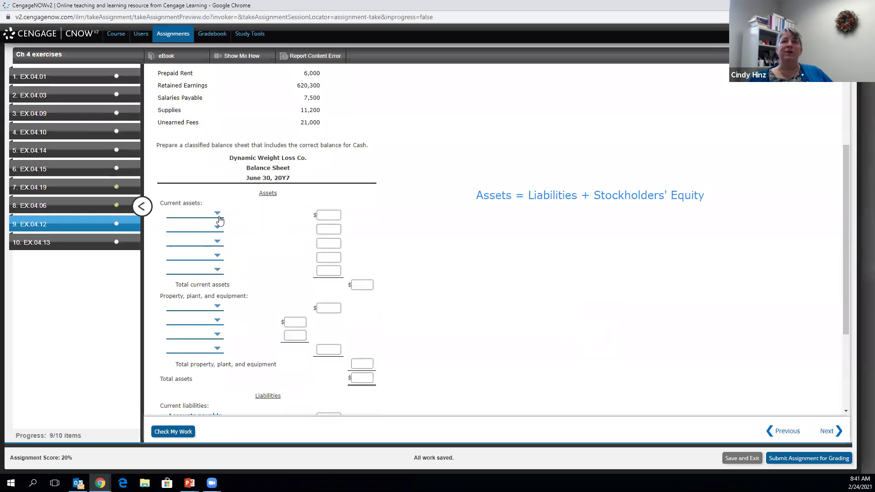
pyautogui.click(218, 231)
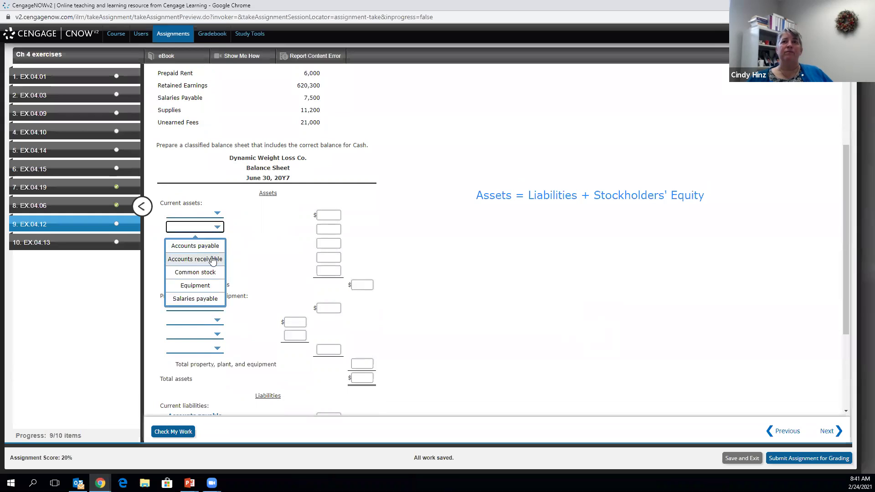
pyautogui.click(212, 258)
pyautogui.click(218, 214)
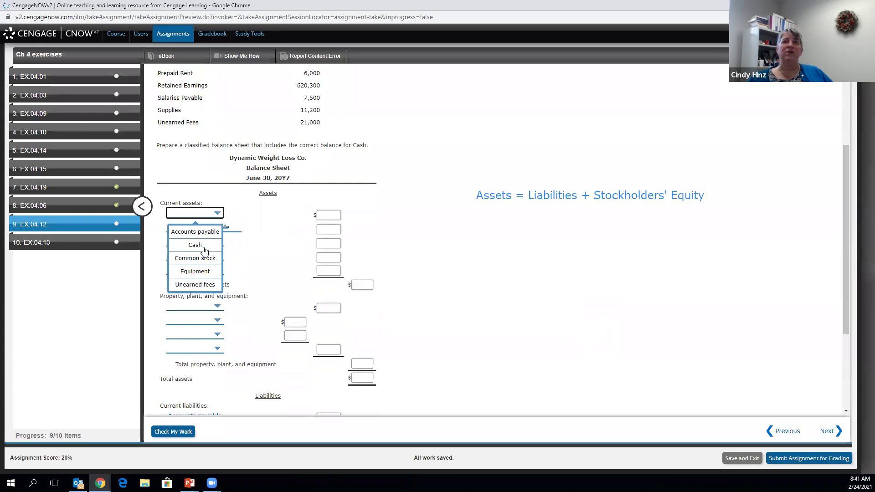
pyautogui.click(205, 245)
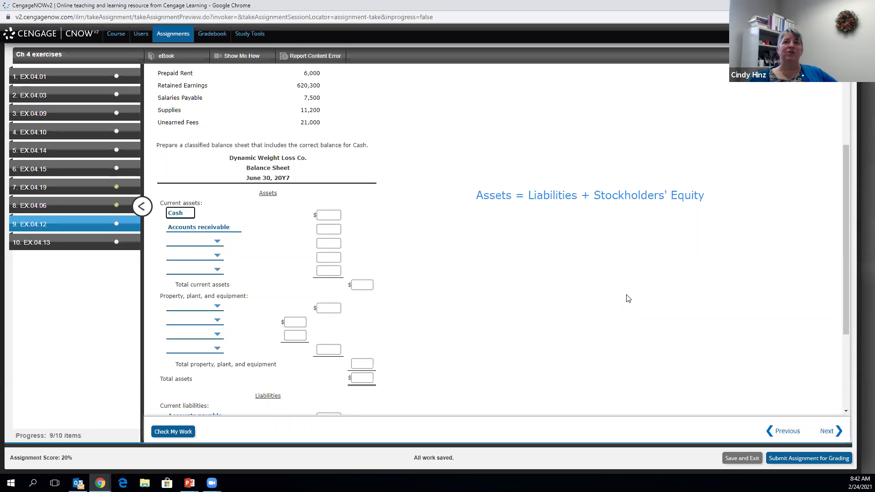
pyautogui.click(338, 229)
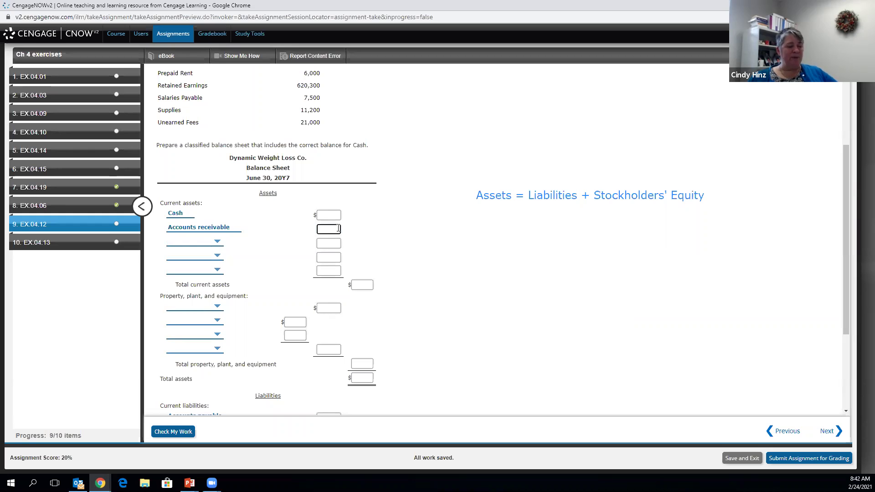
pyautogui.write('187500')
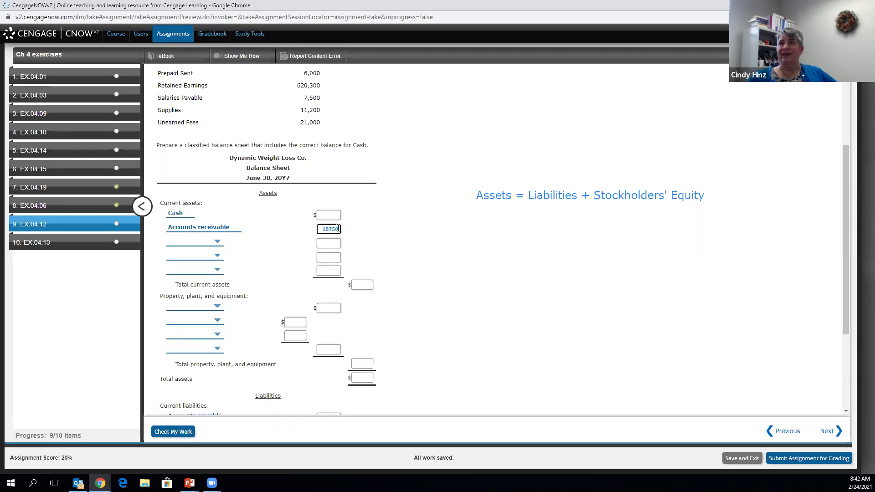
pyautogui.click(413, 267)
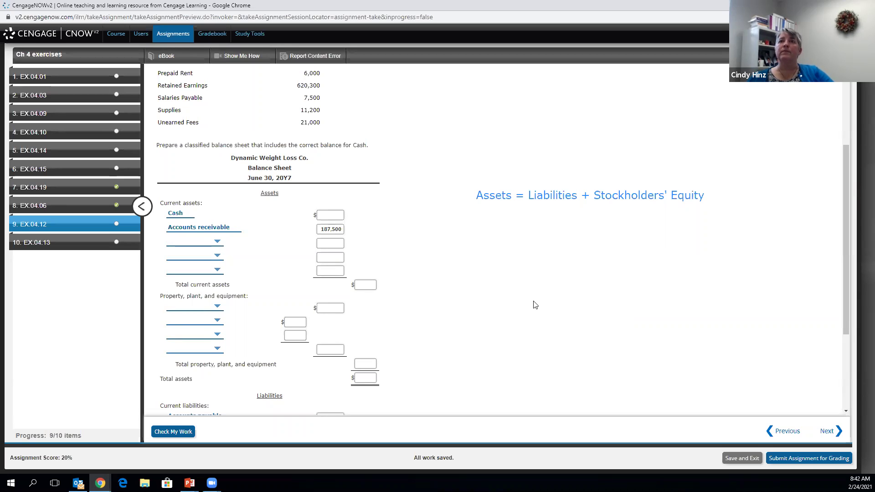
pyautogui.scroll(3, 536, 305)
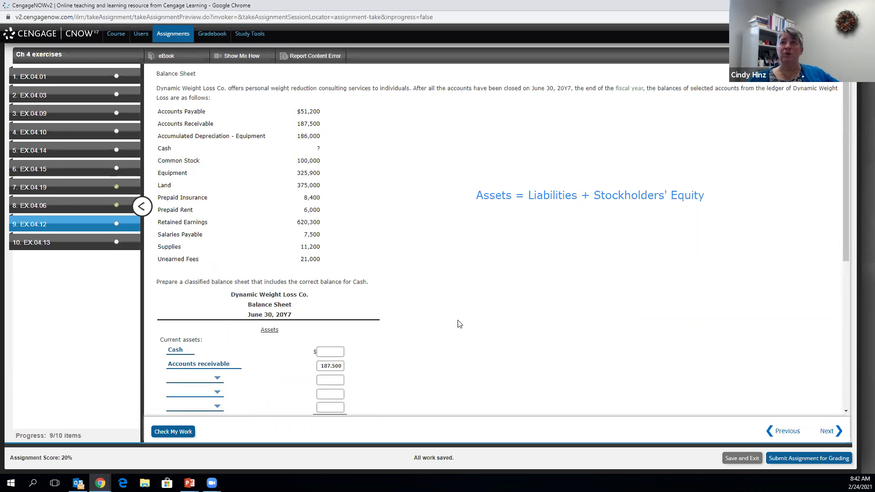
pyautogui.scroll(-3, 493, 327)
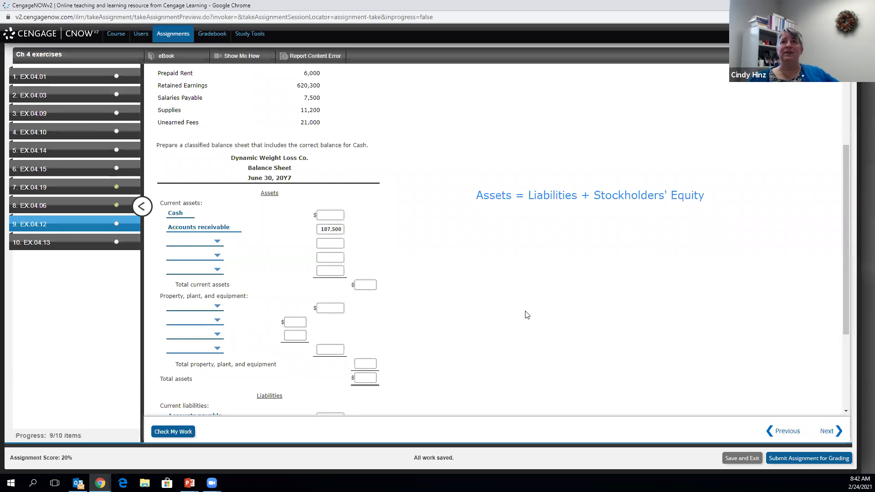
pyautogui.scroll(1, 527, 315)
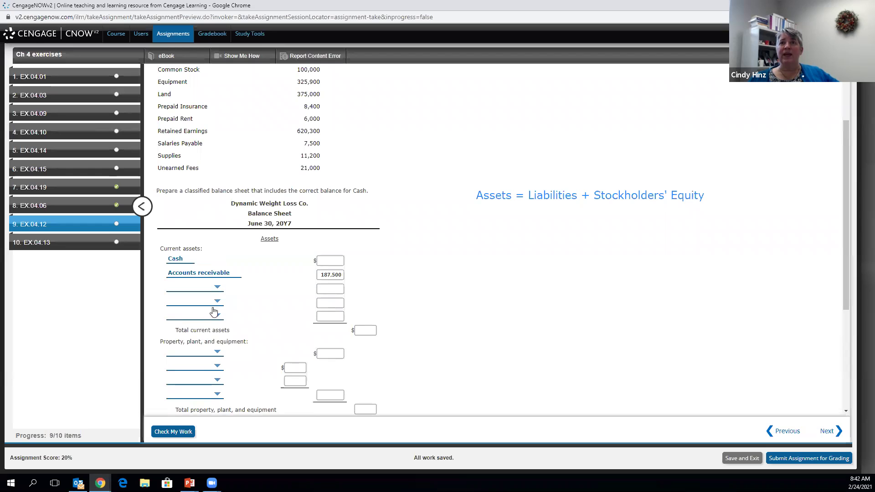
# - Choose Land, Equipment and Accumulated depreciation - equipment for the first three PP&E lines
pyautogui.click(217, 351)
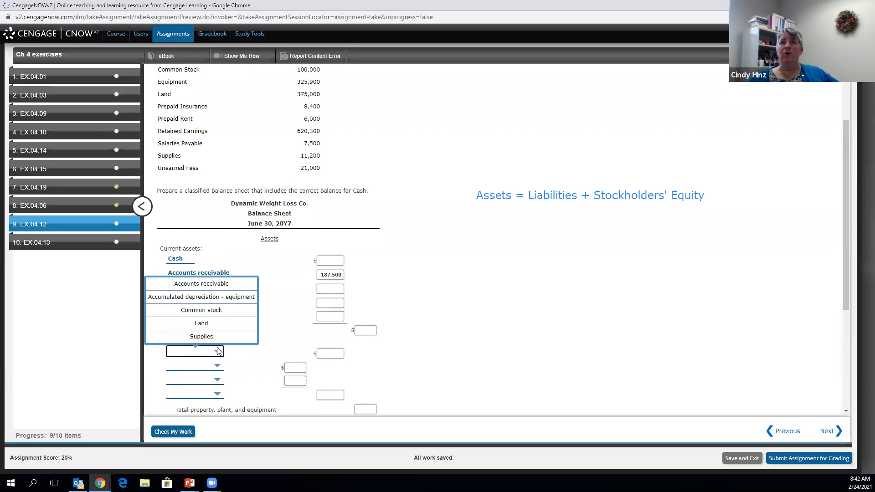
pyautogui.click(218, 324)
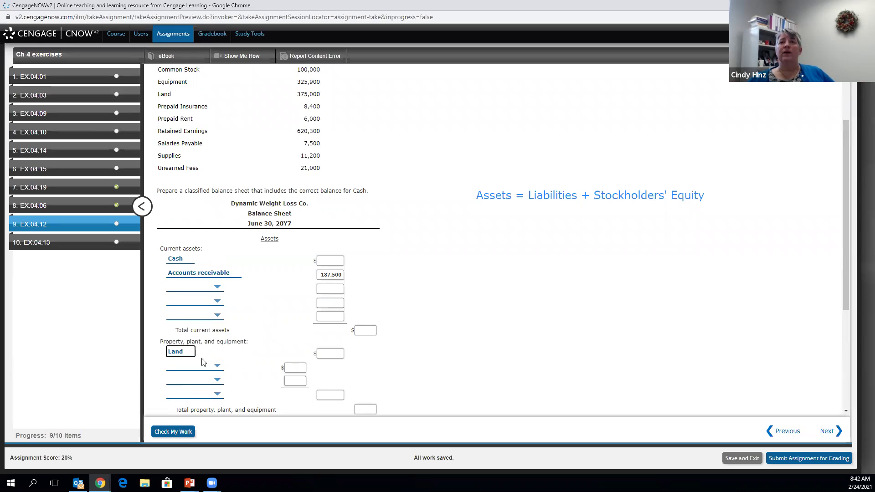
pyautogui.click(218, 369)
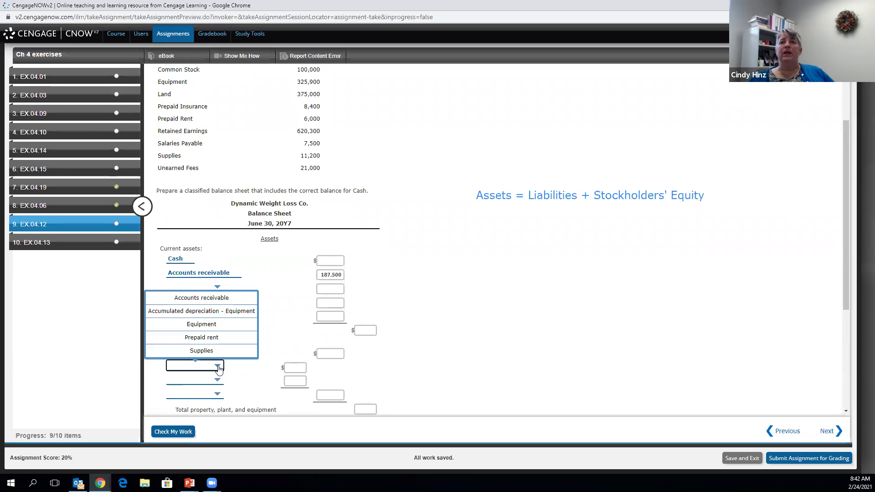
pyautogui.click(228, 326)
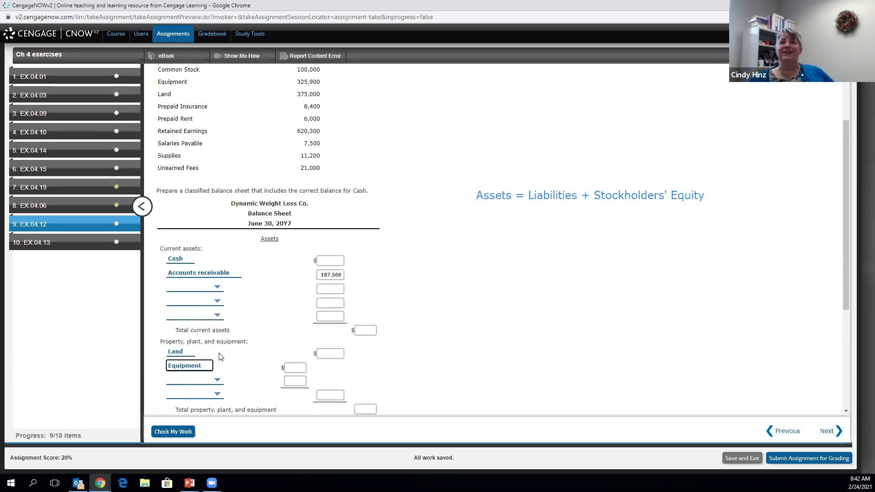
pyautogui.click(217, 383)
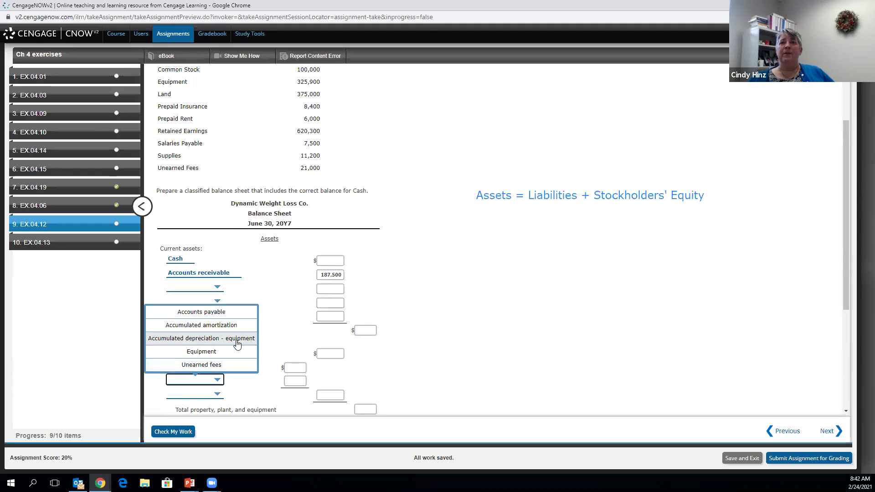
pyautogui.click(238, 344)
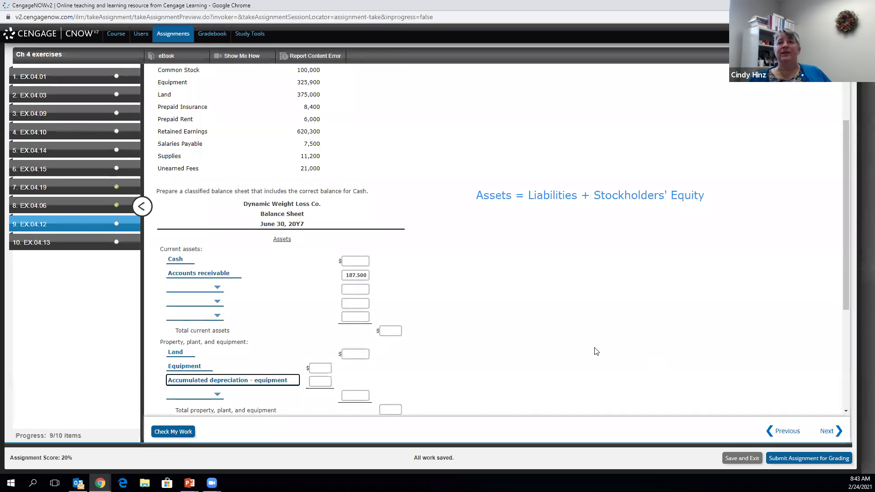
pyautogui.scroll(1, 596, 352)
pyautogui.scroll(-1, 595, 352)
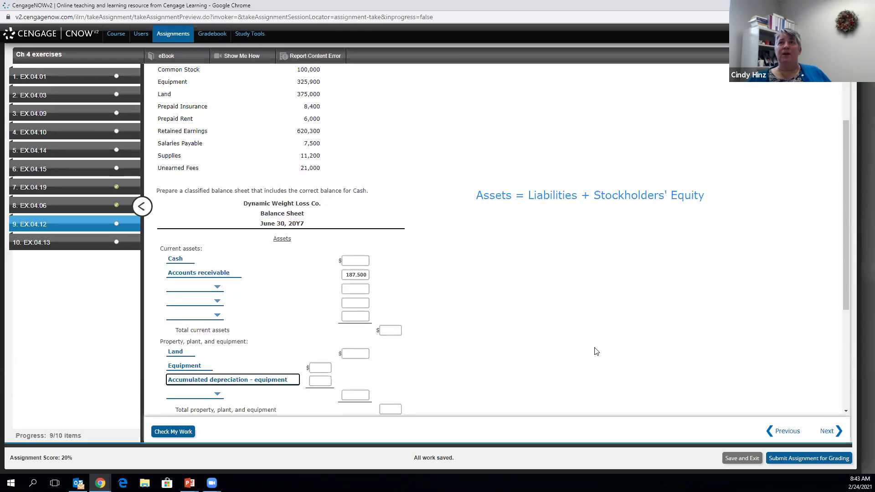
# - Enter 186,000 for accumulated depreciation and add a Book value - equipment line below it
pyautogui.click(319, 381)
pyautogui.write('186000')
pyautogui.click(615, 371)
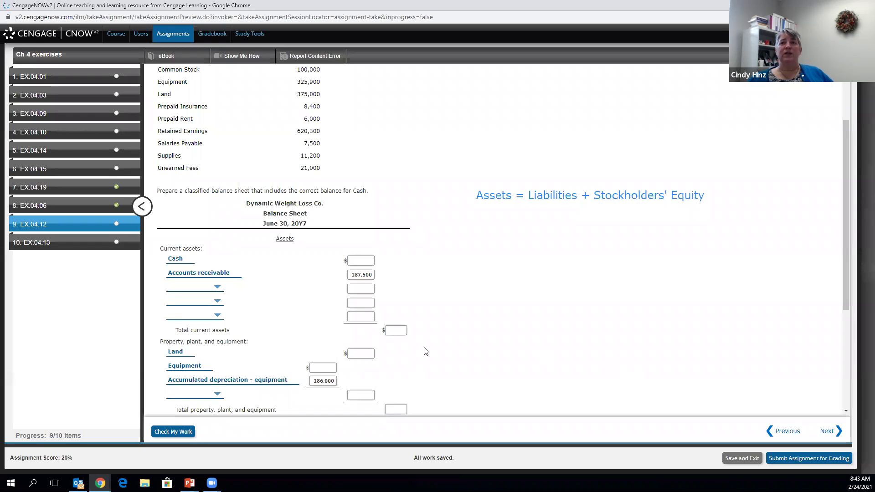
pyautogui.click(218, 396)
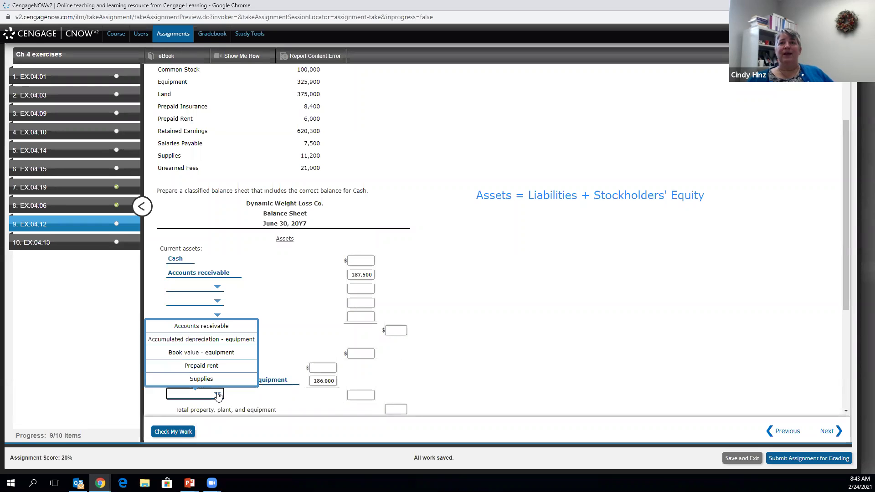
pyautogui.click(228, 354)
pyautogui.click(361, 395)
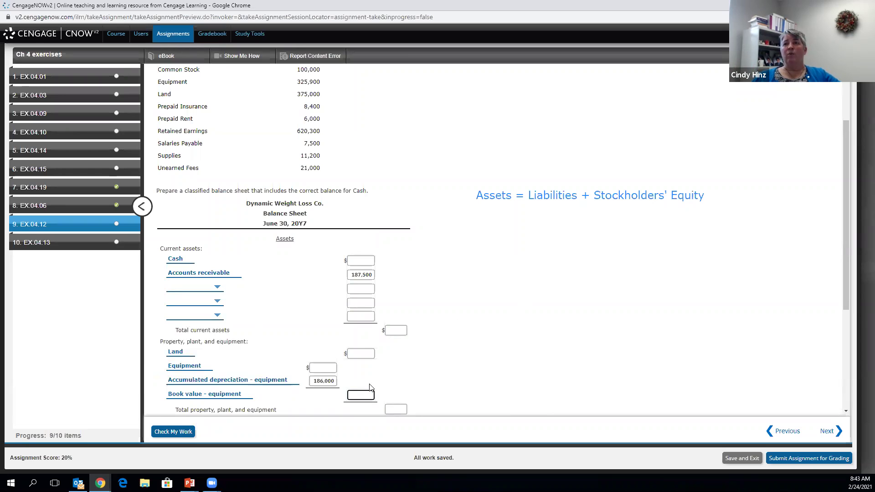
pyautogui.scroll(2, 505, 392)
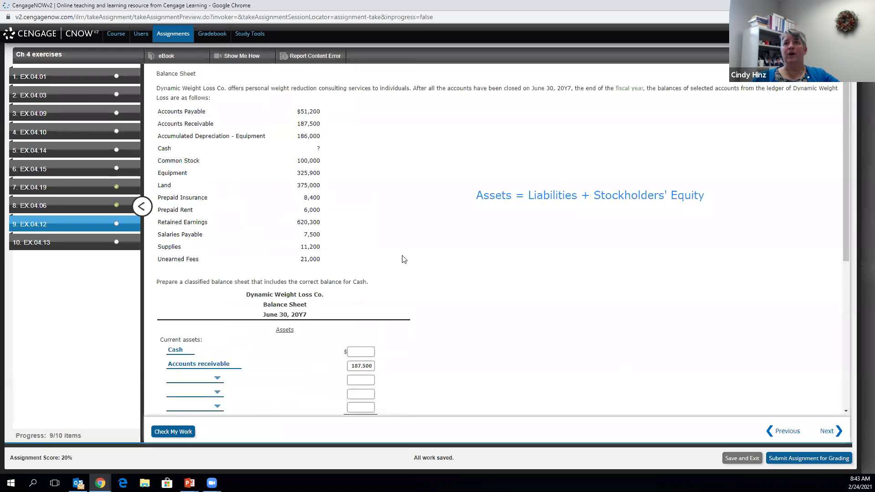
pyautogui.scroll(-2, 431, 328)
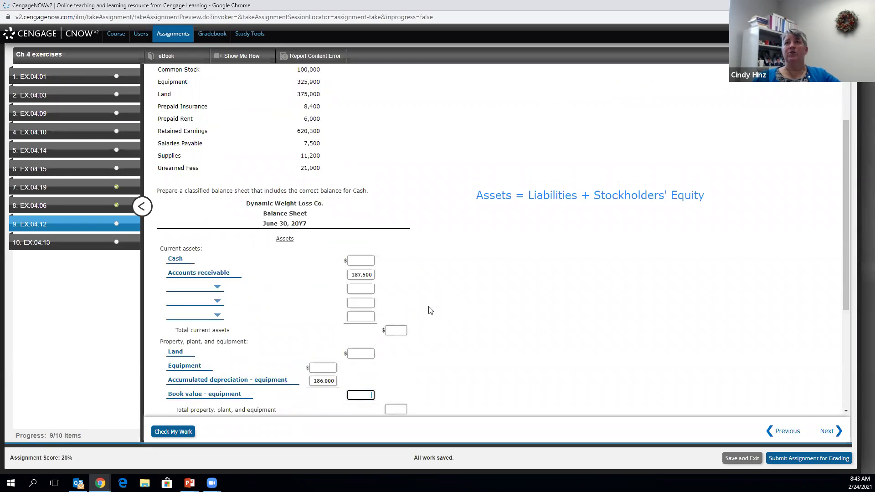
pyautogui.scroll(1, 469, 330)
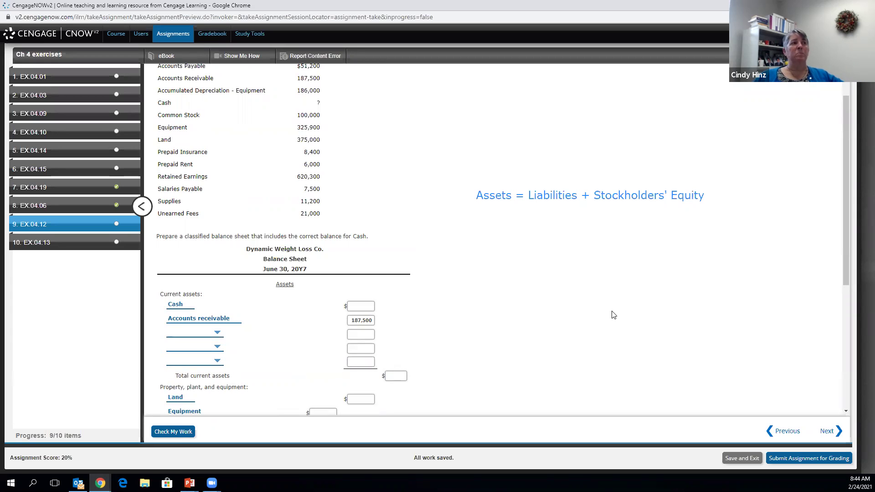
pyautogui.scroll(-3, 613, 315)
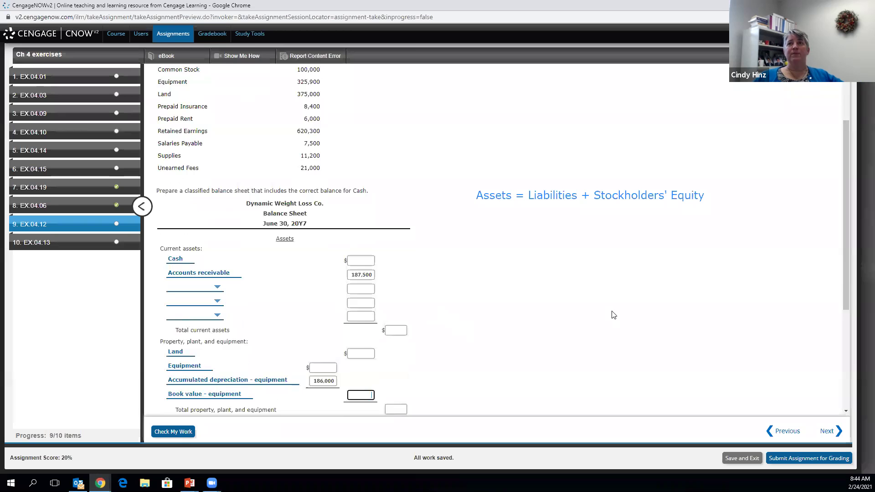
pyautogui.scroll(-2, 614, 315)
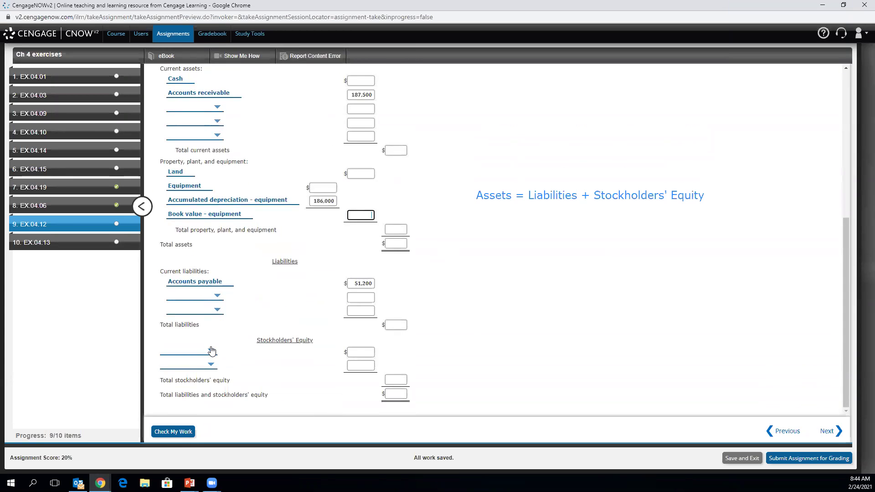
# - Choose Common stock as the first equity account and enter 100,000 as its amount
pyautogui.click(212, 350)
pyautogui.click(237, 296)
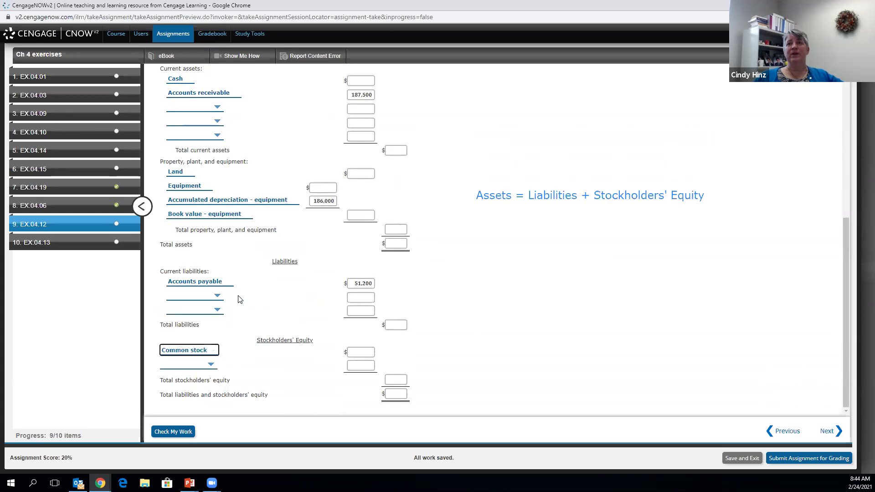
pyautogui.press('Tab')
pyautogui.write('100000')
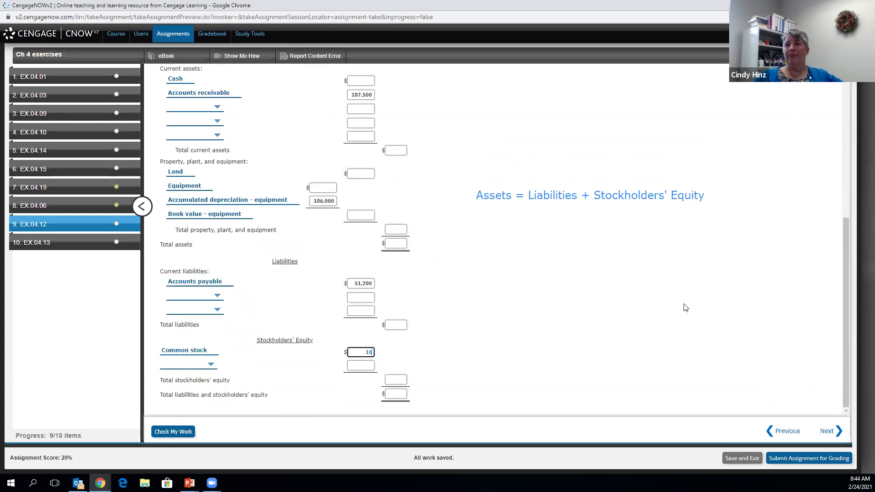
pyautogui.click(683, 308)
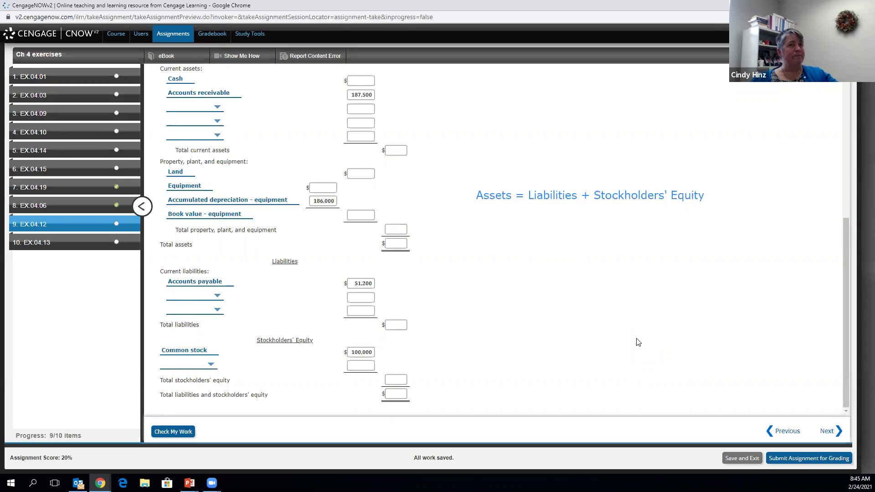
# - Enter Equipment at 325,900 and Book value - equipment at 139,900
pyautogui.scroll(4, 606, 362)
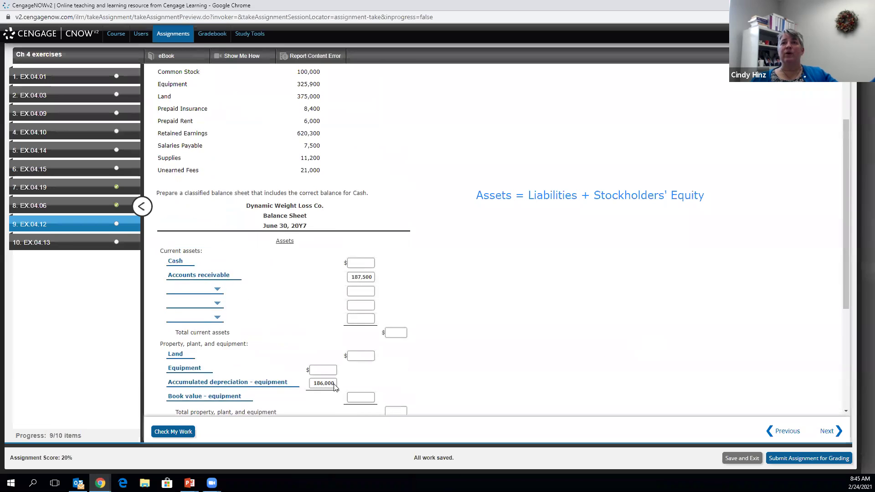
pyautogui.click(324, 370)
pyautogui.write('325900')
pyautogui.click(361, 398)
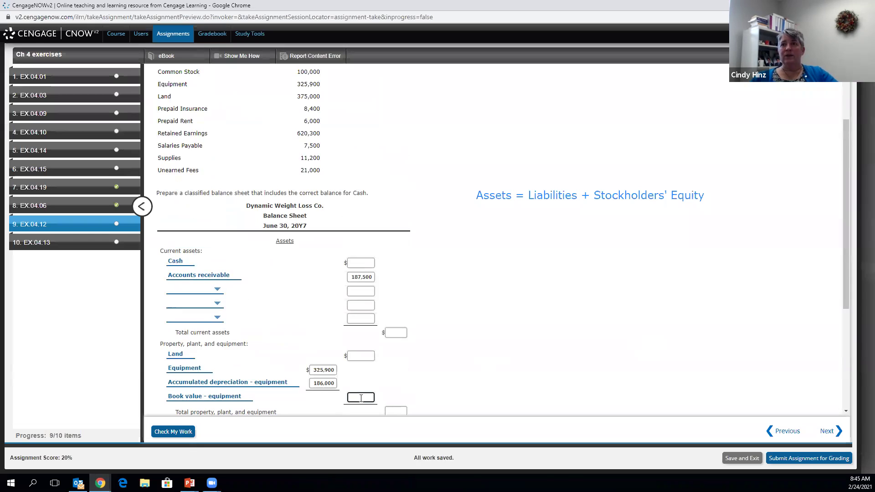
pyautogui.write('139900')
pyautogui.click(516, 366)
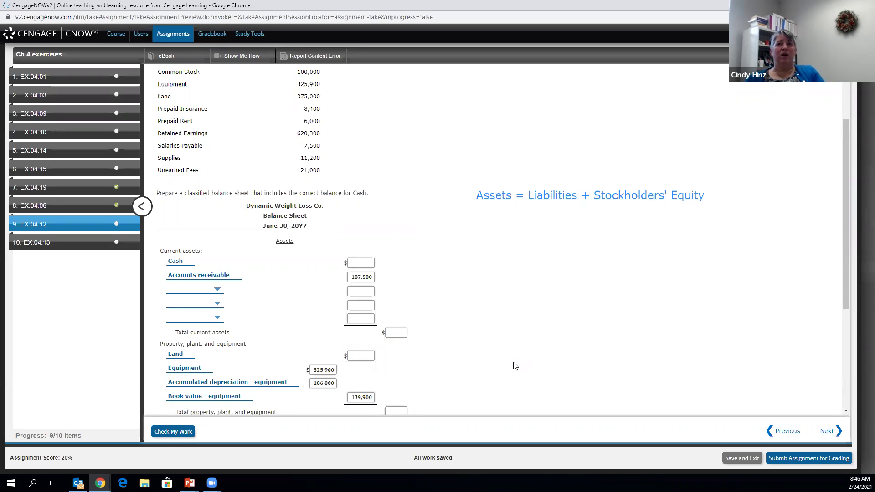
pyautogui.scroll(-1, 515, 366)
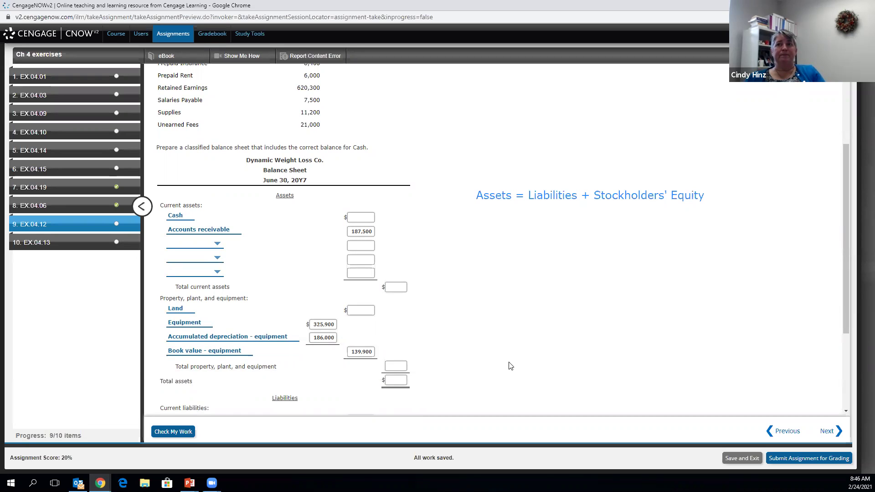
pyautogui.scroll(1, 511, 366)
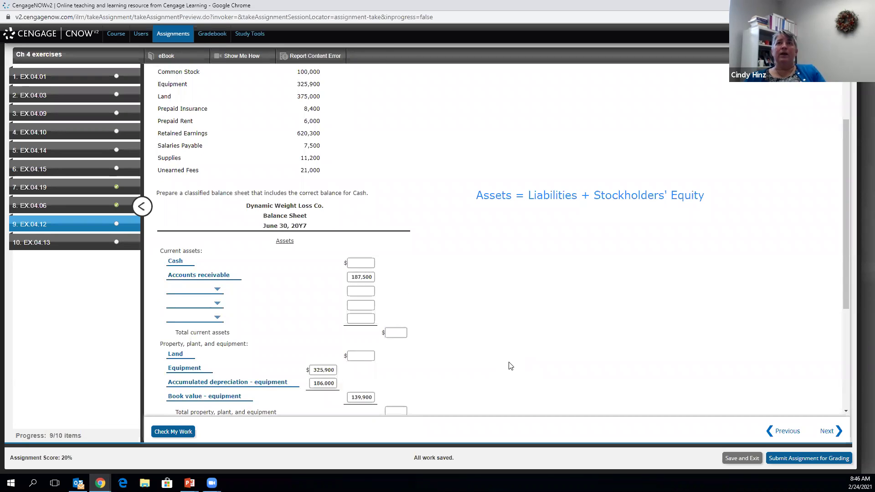
# - Enter Land at 375,000 and total property, plant, and equipment of 514,900
pyautogui.click(369, 356)
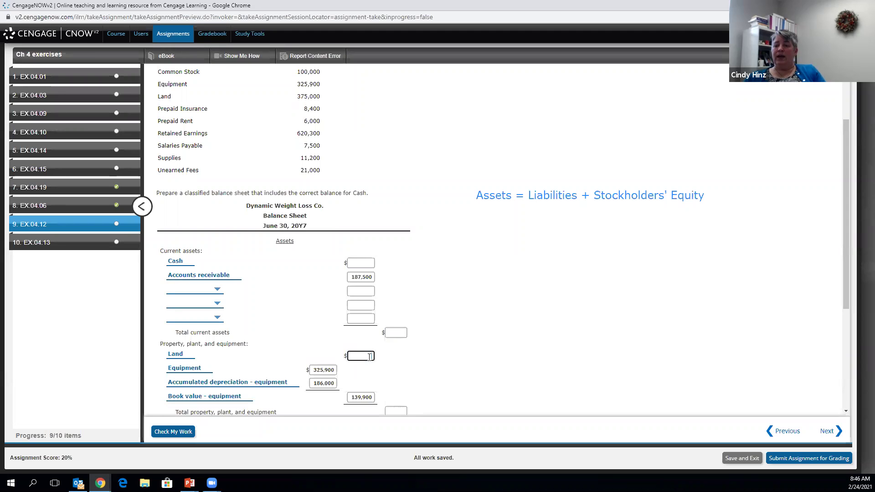
pyautogui.write('375000')
pyautogui.click(460, 334)
pyautogui.scroll(-2, 460, 333)
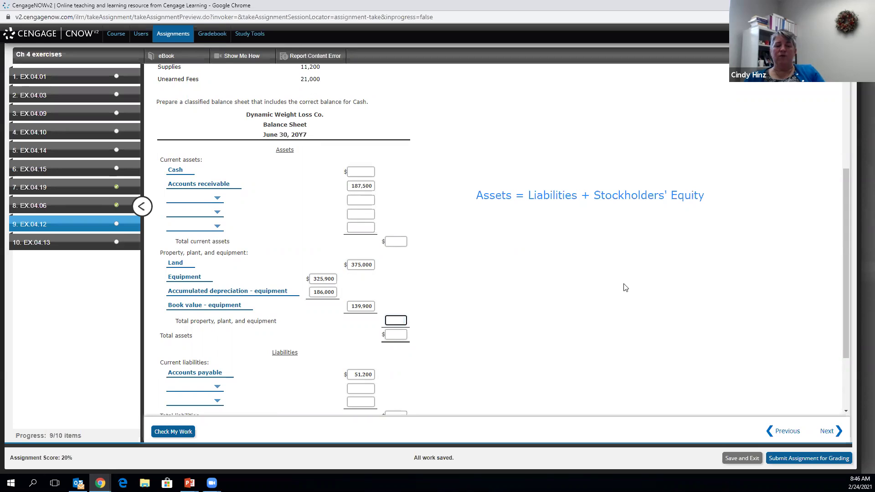
pyautogui.write('514,900')
pyautogui.press('Tab')
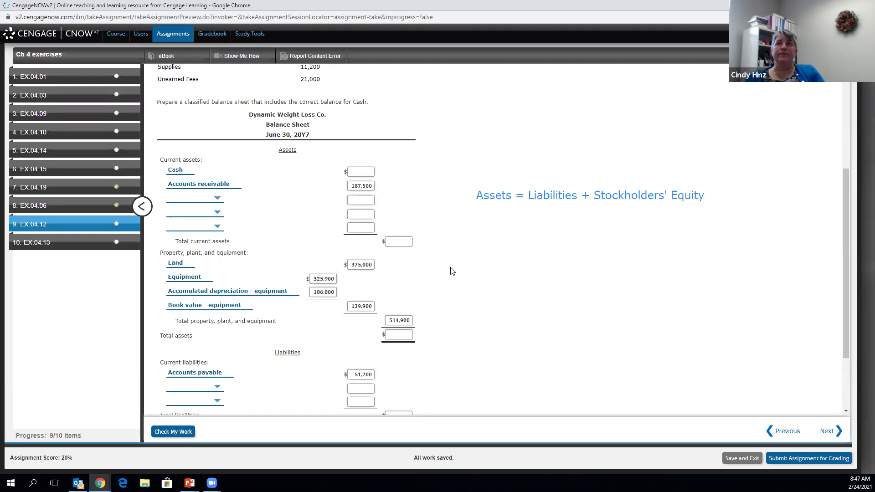
pyautogui.scroll(1, 466, 299)
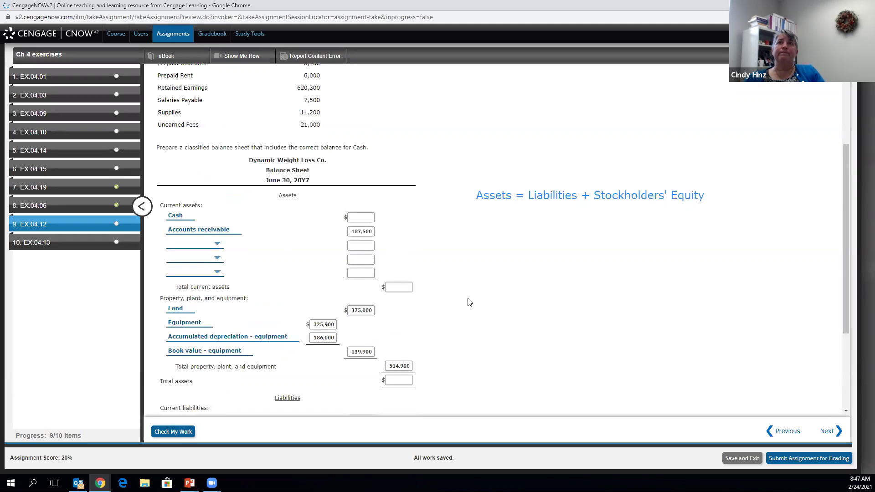
pyautogui.scroll(1, 470, 302)
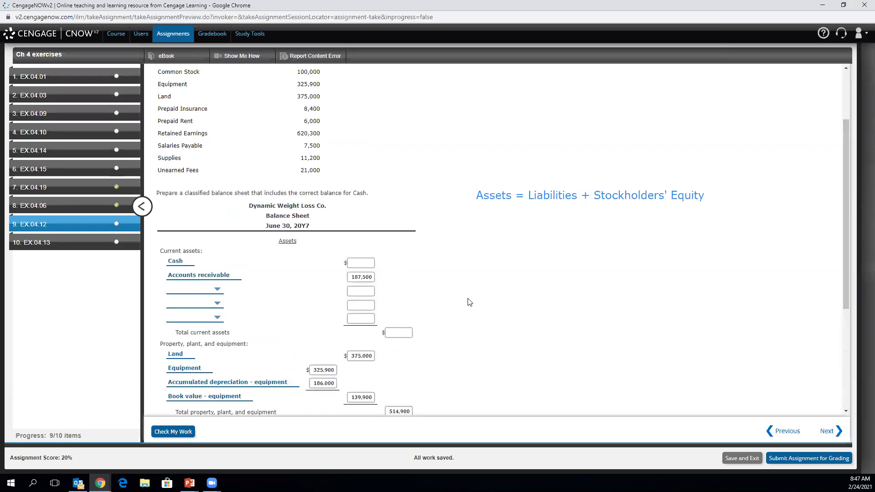
pyautogui.scroll(-1, 470, 301)
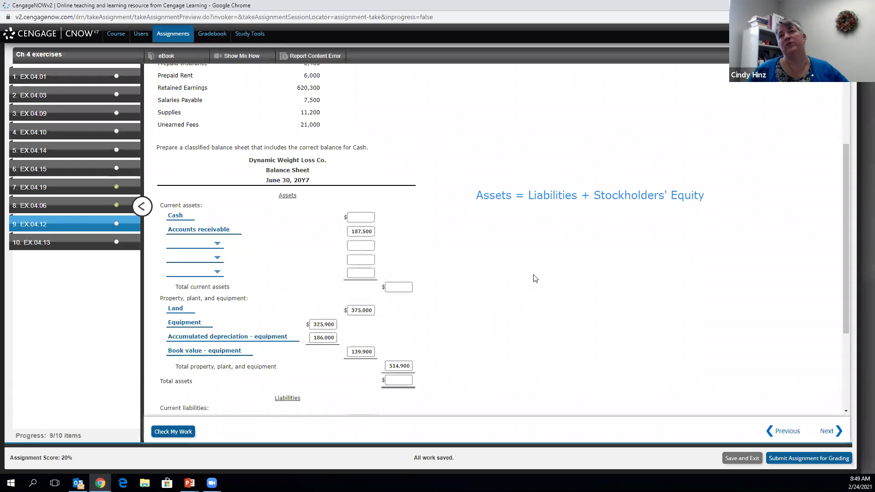
pyautogui.scroll(1, 601, 331)
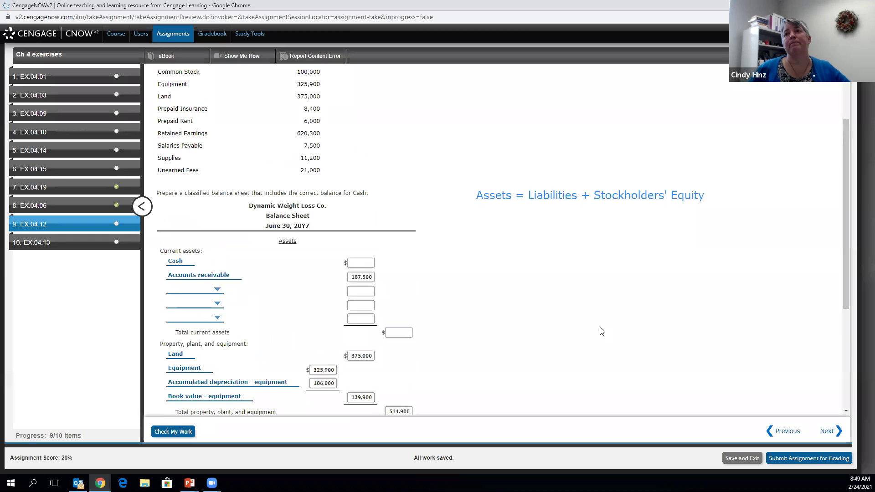
pyautogui.scroll(-3, 601, 331)
pyautogui.scroll(2, 601, 331)
pyautogui.scroll(2, 600, 331)
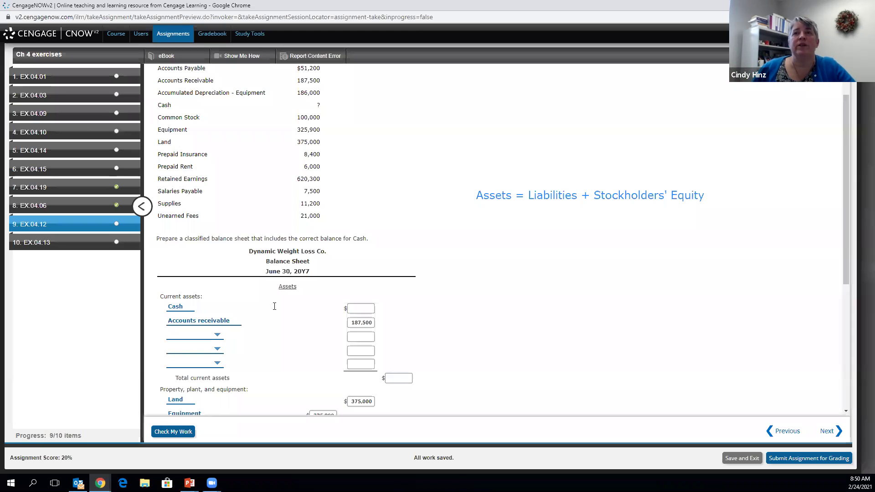
# - Add Prepaid insurance at 8,400 and Prepaid rent at 6,000 as the last current assets
pyautogui.click(217, 350)
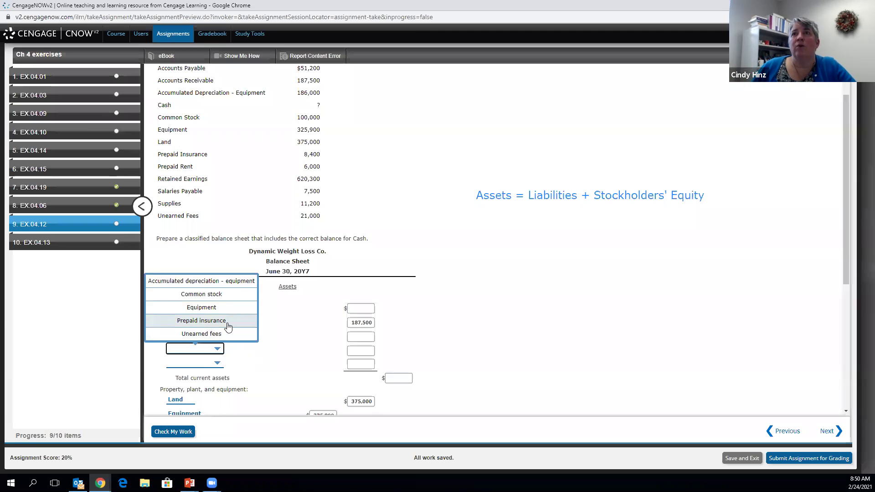
pyautogui.click(228, 324)
pyautogui.click(218, 363)
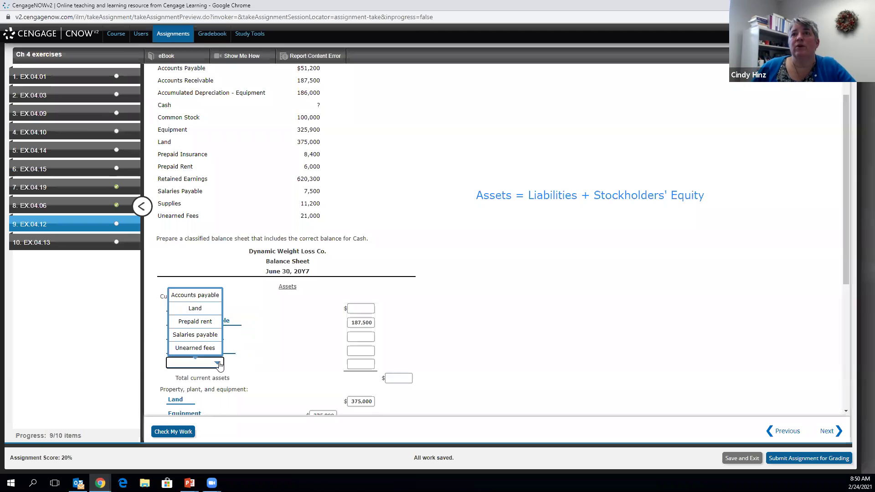
pyautogui.click(201, 321)
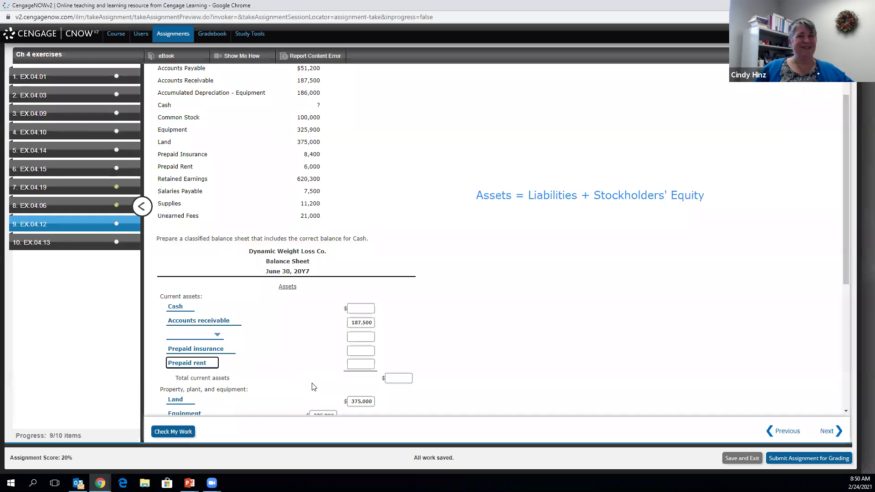
pyautogui.click(364, 366)
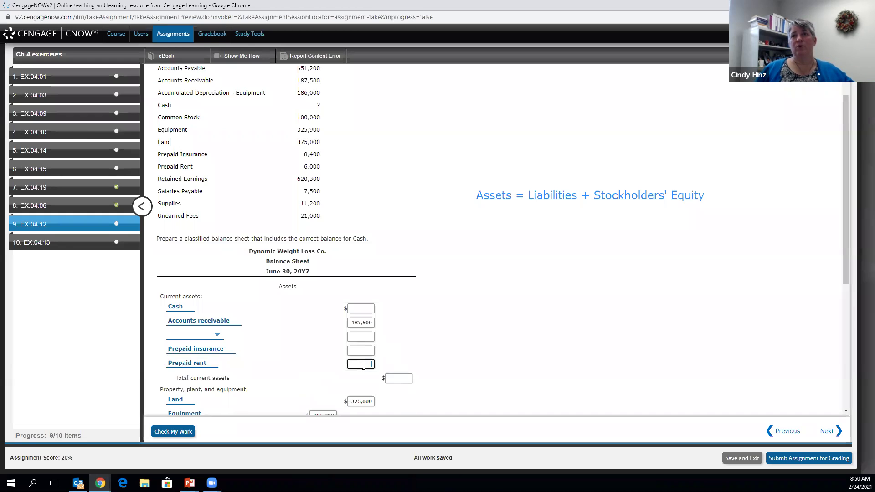
pyautogui.write('6000')
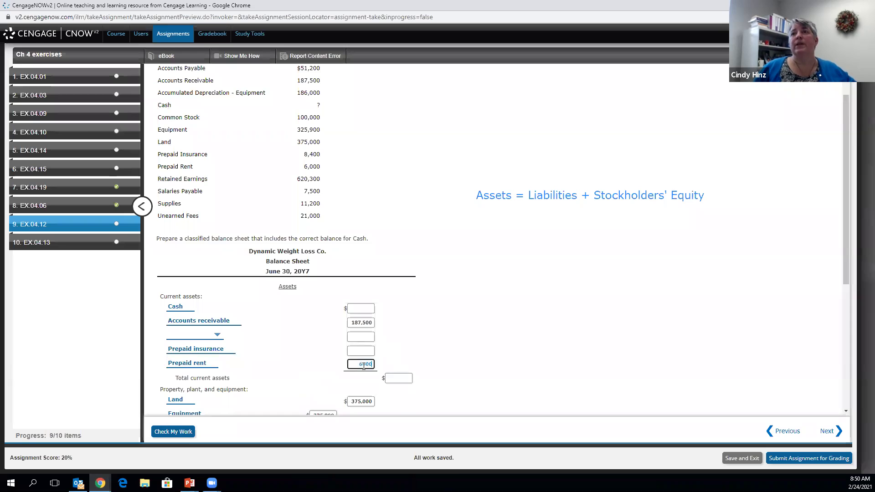
pyautogui.click(365, 349)
pyautogui.write('8400')
pyautogui.click(551, 312)
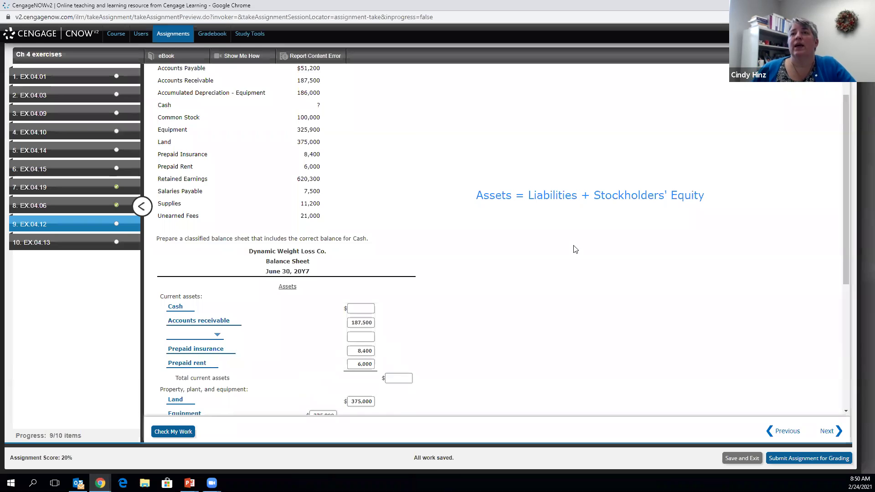
# - Add Salaries payable as the next current liability line with an amount of 7,500
pyautogui.scroll(-2, 575, 251)
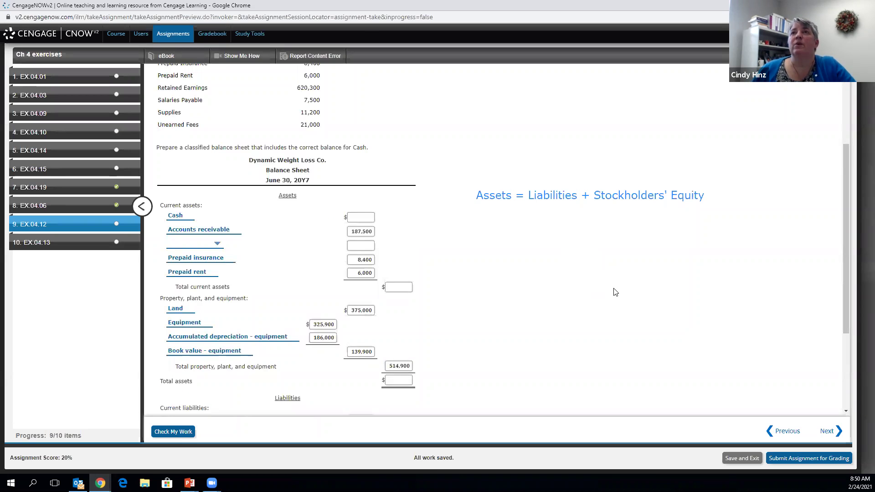
pyautogui.scroll(-1, 616, 292)
pyautogui.scroll(1, 615, 292)
pyautogui.scroll(-3, 615, 292)
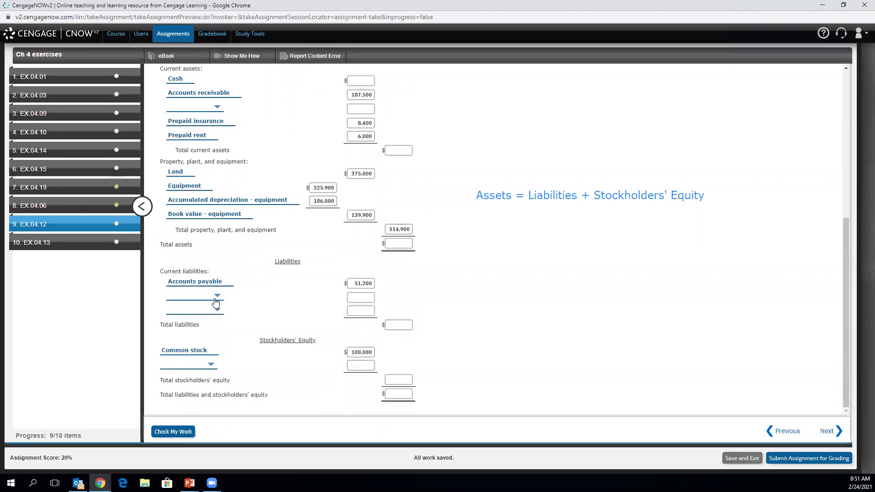
pyautogui.click(221, 301)
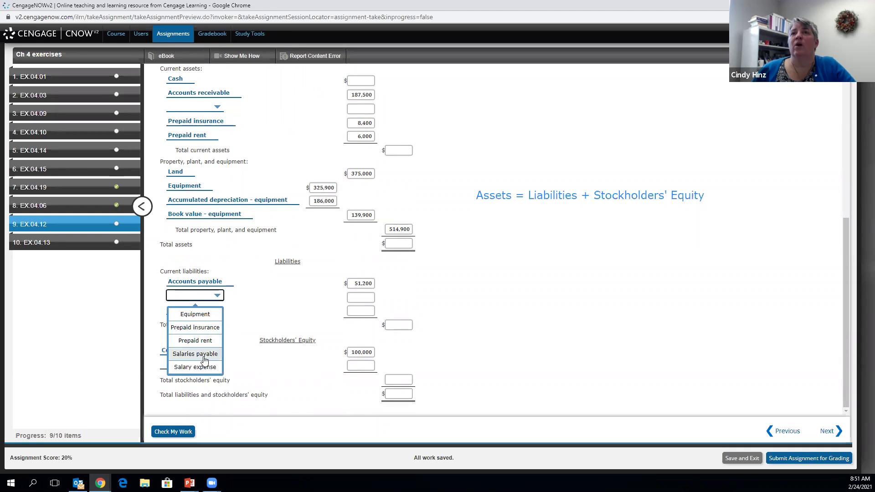
pyautogui.click(202, 355)
pyautogui.click(359, 295)
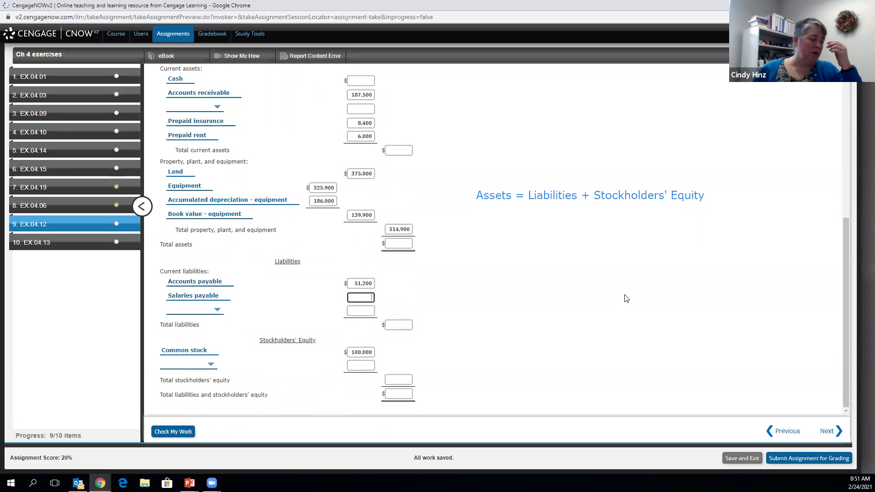
pyautogui.scroll(2, 625, 298)
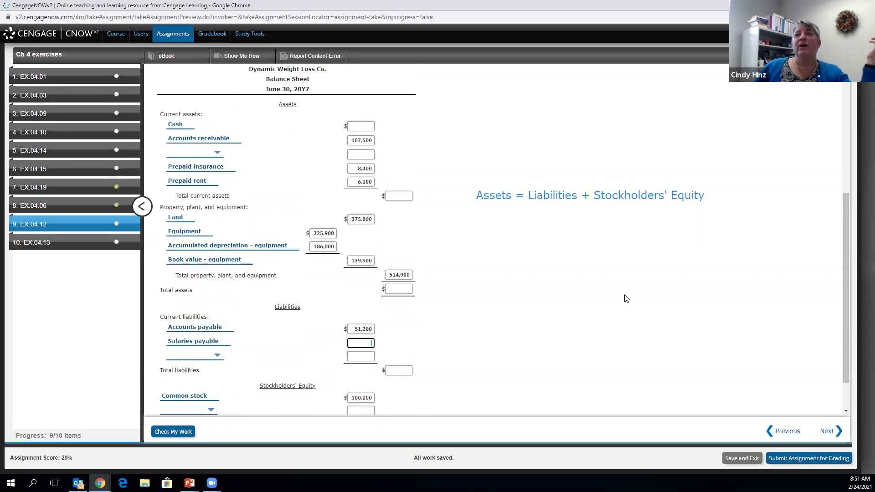
pyautogui.scroll(1, 626, 298)
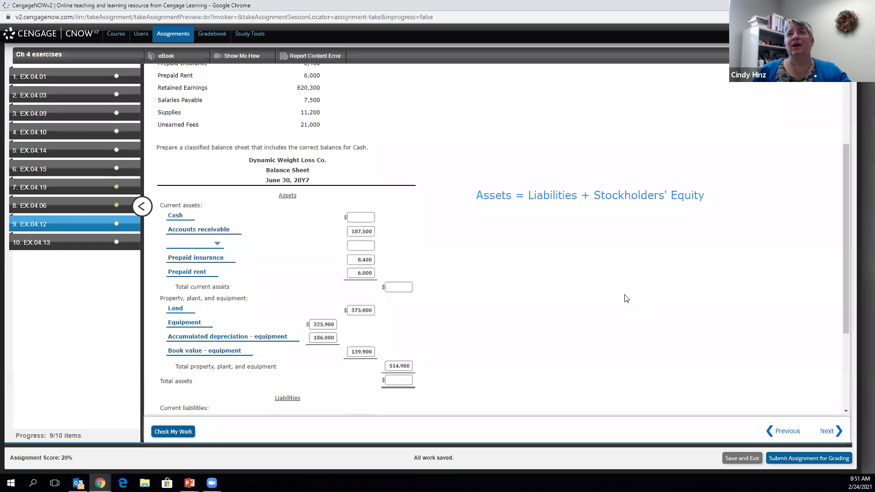
pyautogui.scroll(-1, 626, 298)
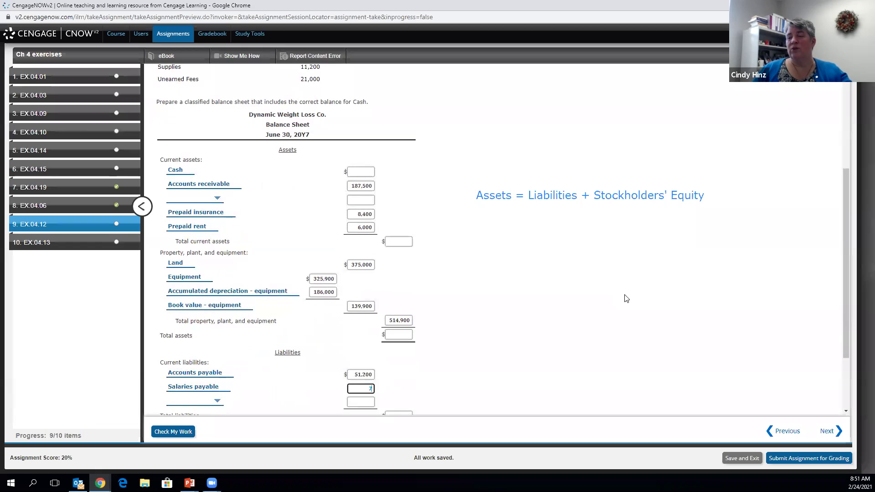
pyautogui.click(626, 298)
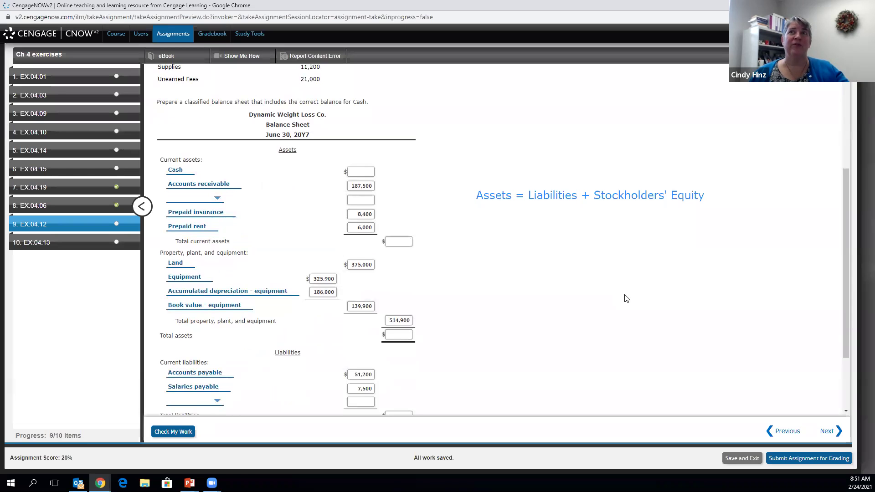
pyautogui.scroll(-1, 626, 298)
pyautogui.scroll(1, 626, 299)
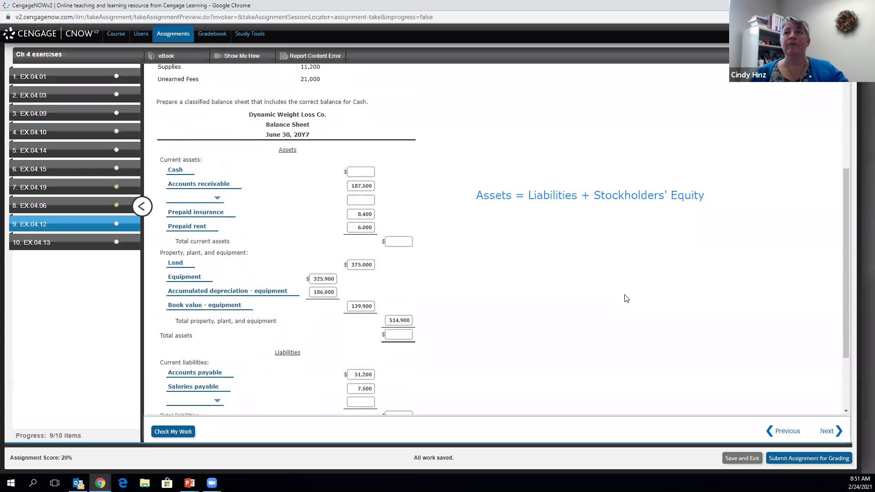
pyautogui.scroll(-1, 606, 335)
pyautogui.scroll(1, 610, 334)
pyautogui.scroll(1, 610, 334)
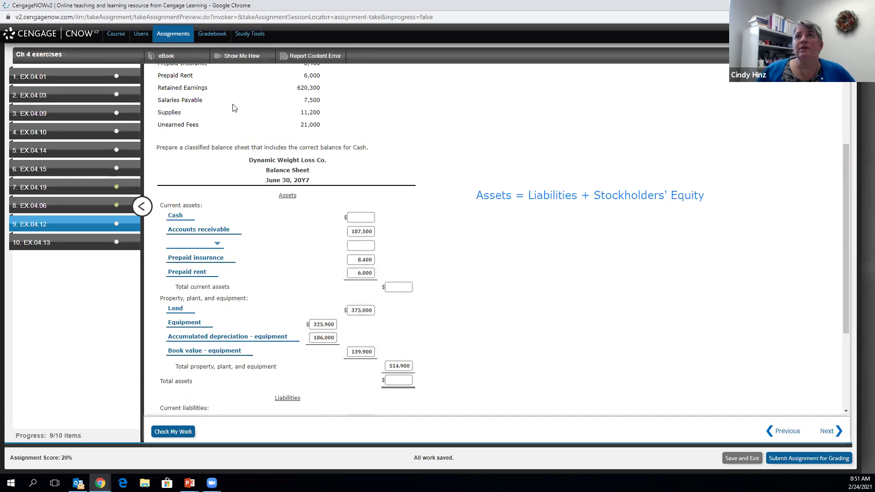
# - Add Supplies of 11,200 as a current asset between Accounts receivable and Prepaid insurance
pyautogui.click(217, 244)
pyautogui.click(209, 316)
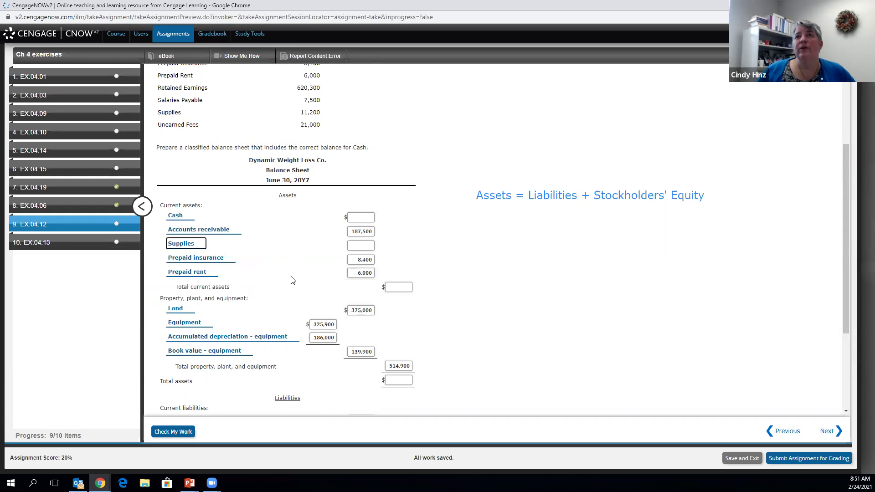
pyautogui.press('Tab')
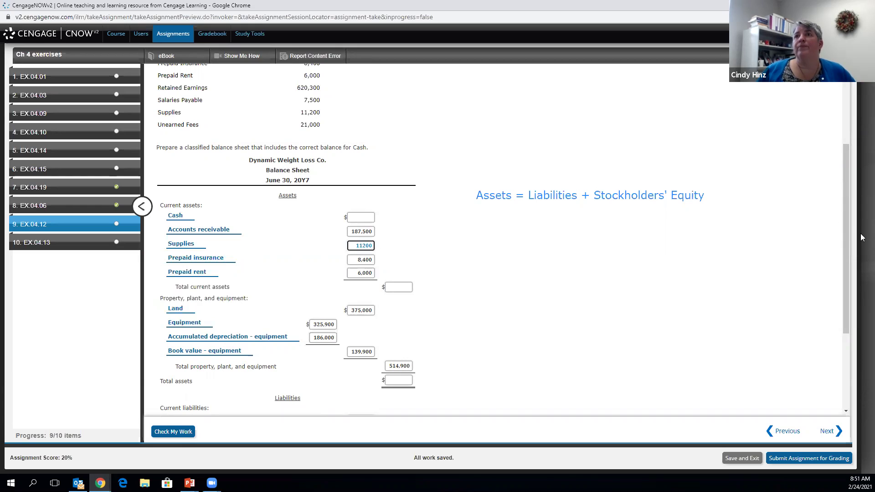
pyautogui.click(667, 300)
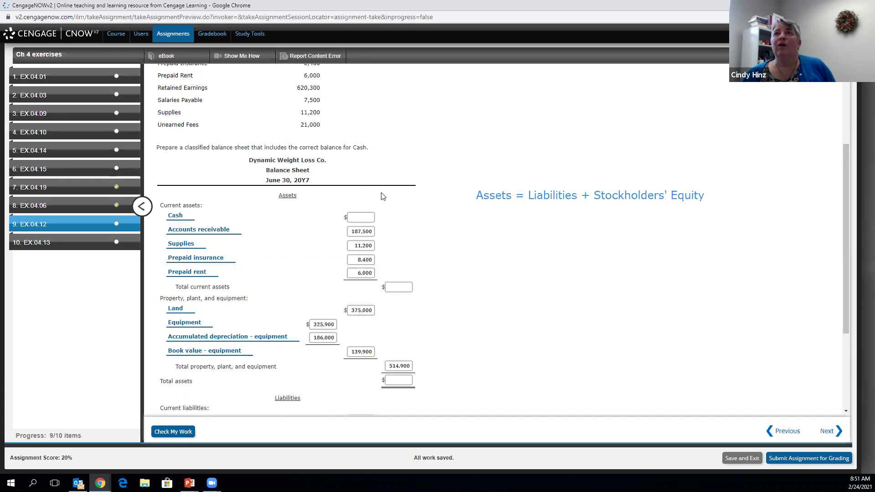
pyautogui.scroll(-1, 641, 329)
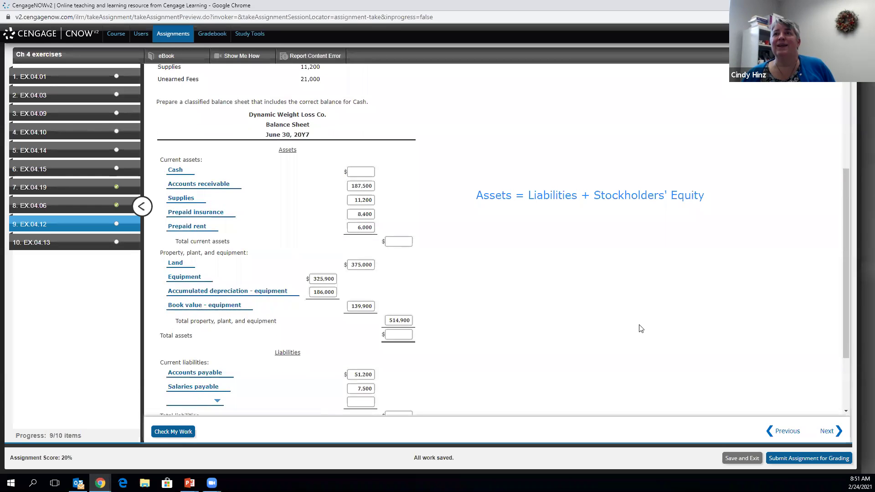
pyautogui.scroll(-1, 641, 328)
pyautogui.scroll(-1, 641, 328)
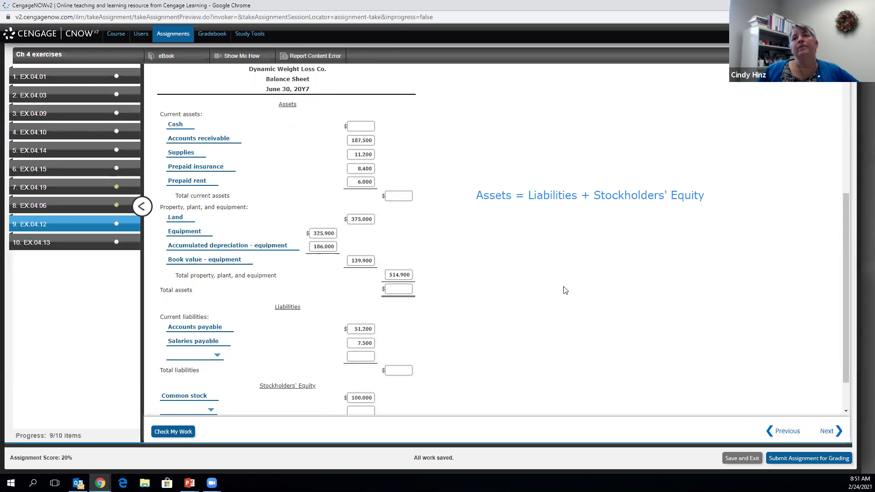
# - Add Unearned fees of 21,000 to the current liabilities
pyautogui.scroll(-1, 565, 290)
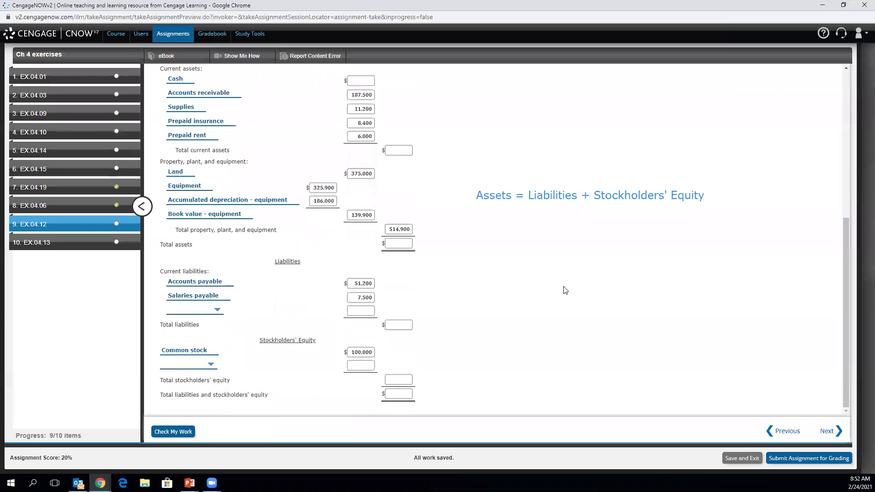
pyautogui.click(217, 310)
pyautogui.click(196, 381)
pyautogui.click(360, 311)
pyautogui.write('210')
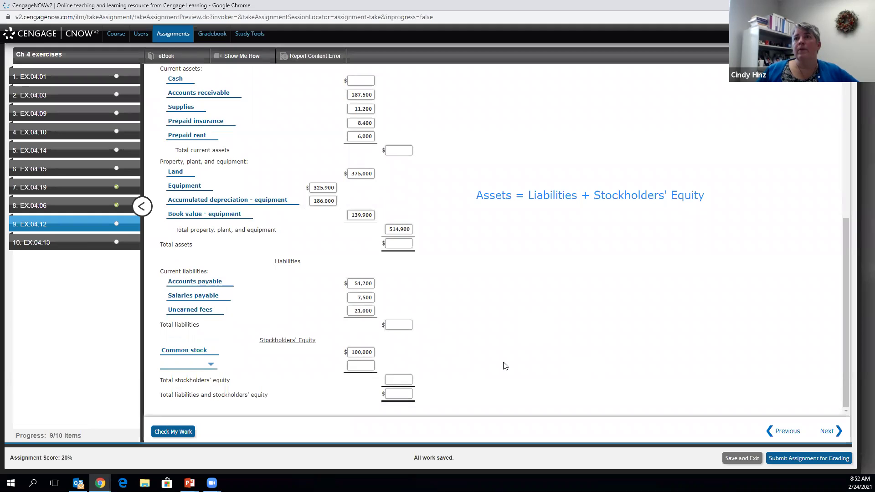
# - Enter 79,700 as total liabilities
pyautogui.click(395, 326)
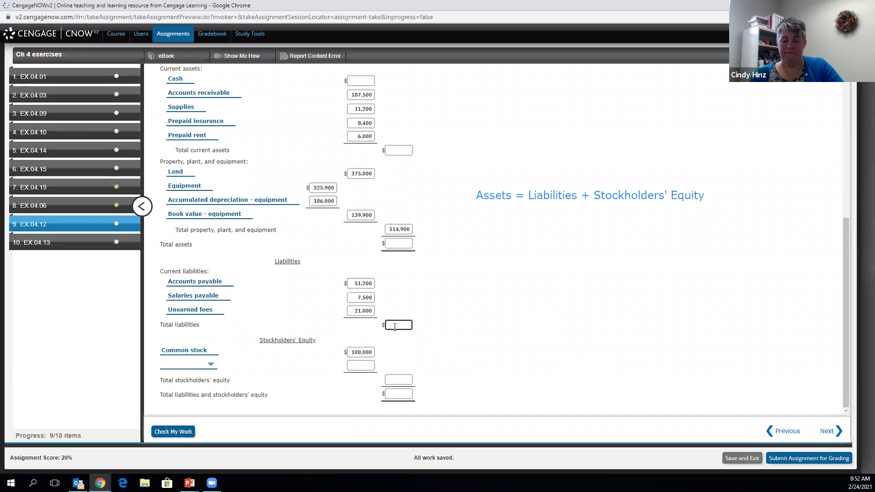
pyautogui.write('79700')
pyautogui.click(523, 297)
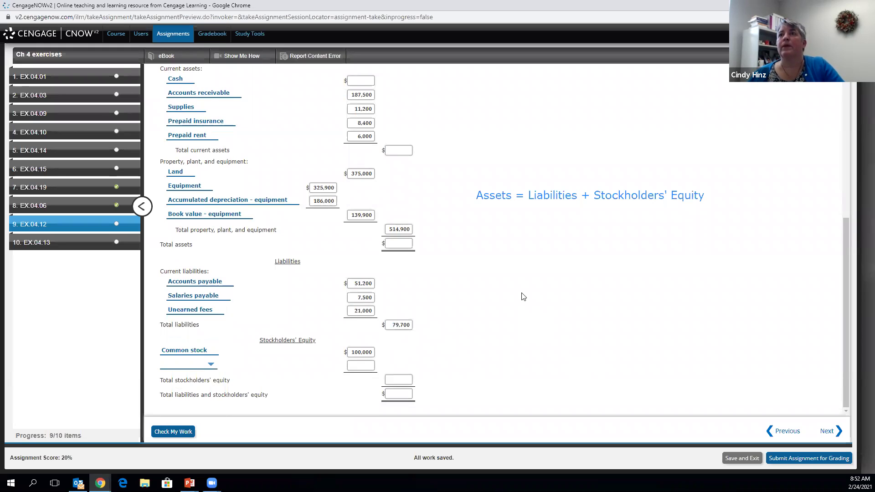
pyautogui.scroll(1, 523, 297)
pyautogui.scroll(2, 524, 296)
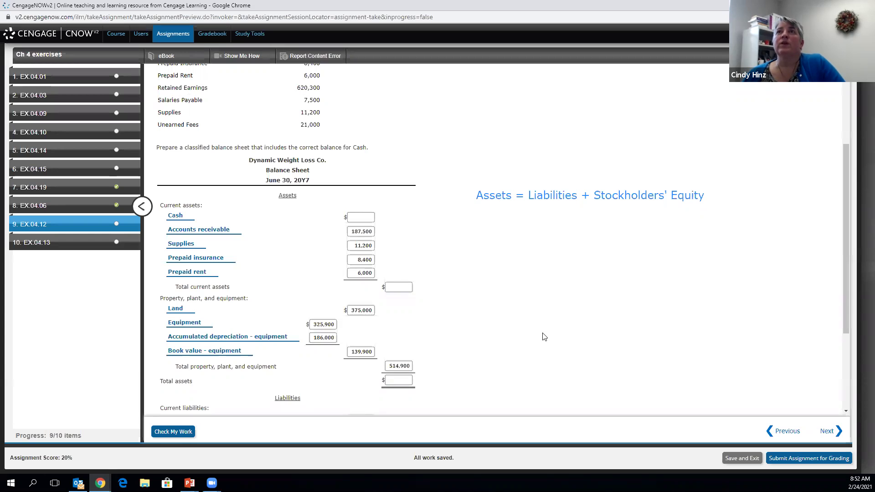
# - Record Retained earnings of 620,300 beneath Common stock under stockholders' equity
pyautogui.scroll(-2, 549, 338)
pyautogui.scroll(-1, 552, 339)
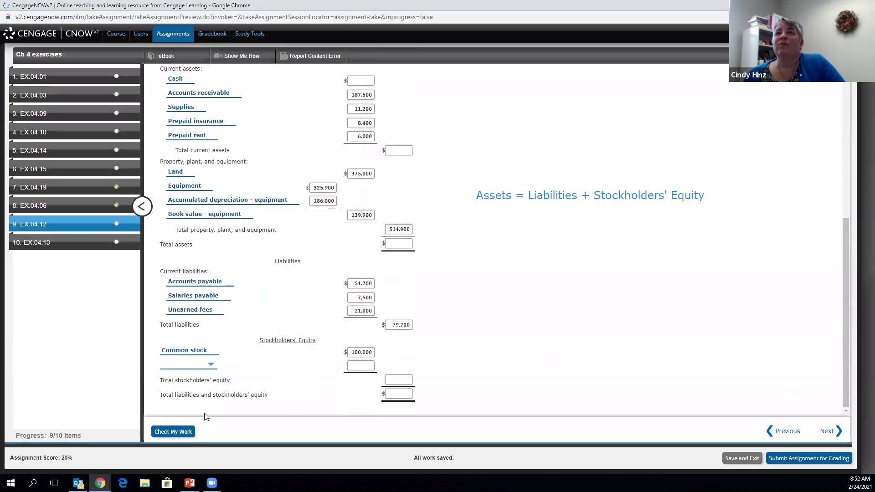
pyautogui.click(208, 365)
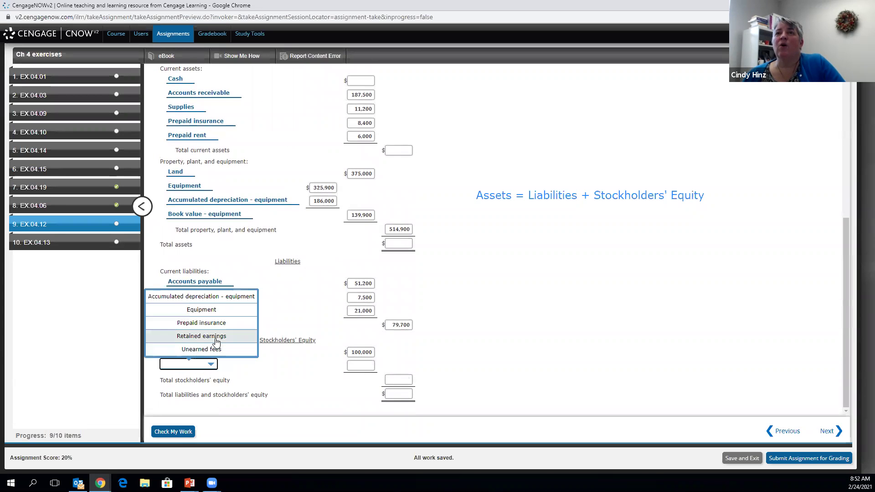
pyautogui.click(205, 337)
pyautogui.press('Tab')
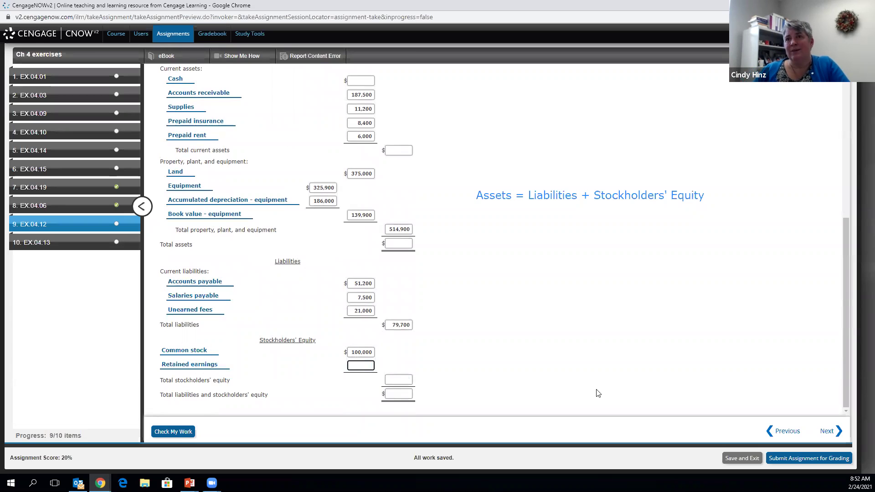
pyautogui.write('620300')
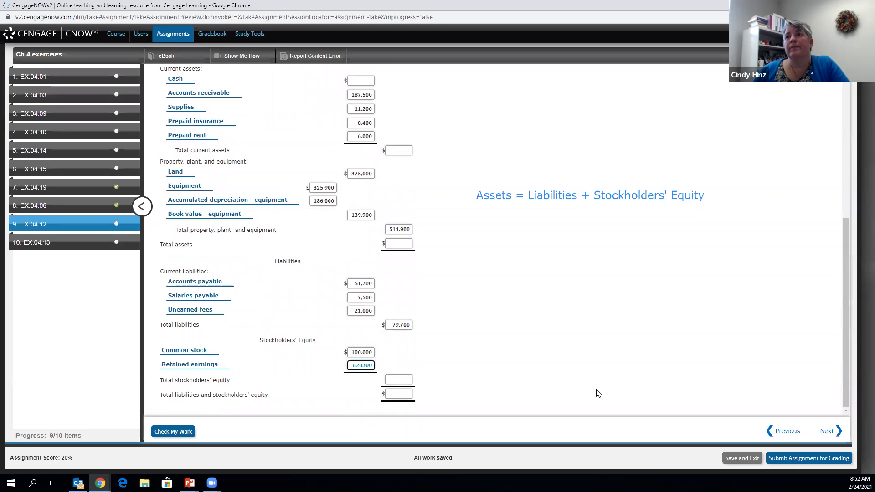
pyautogui.press('Tab')
# - Commit 720,300 total stockholders' equity and enter 800,000 total liabilities and stockholders' equity
pyautogui.click(655, 341)
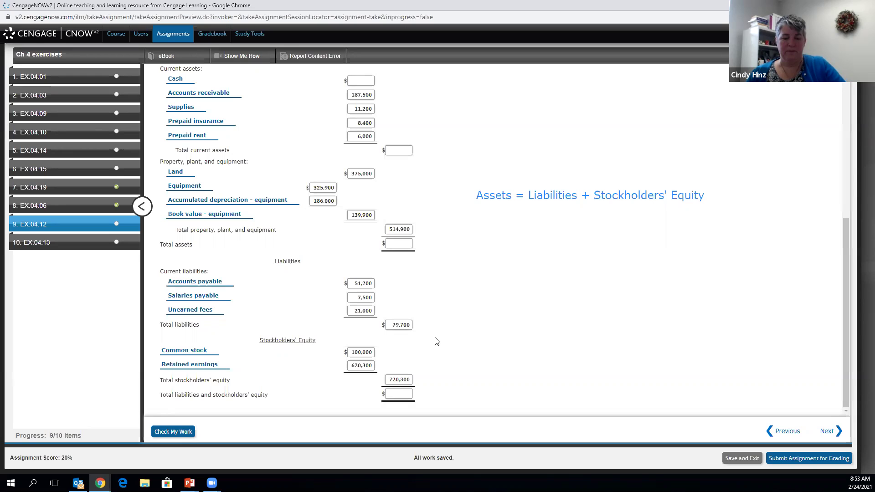
pyautogui.click(405, 396)
pyautogui.write('800,000')
pyautogui.click(547, 371)
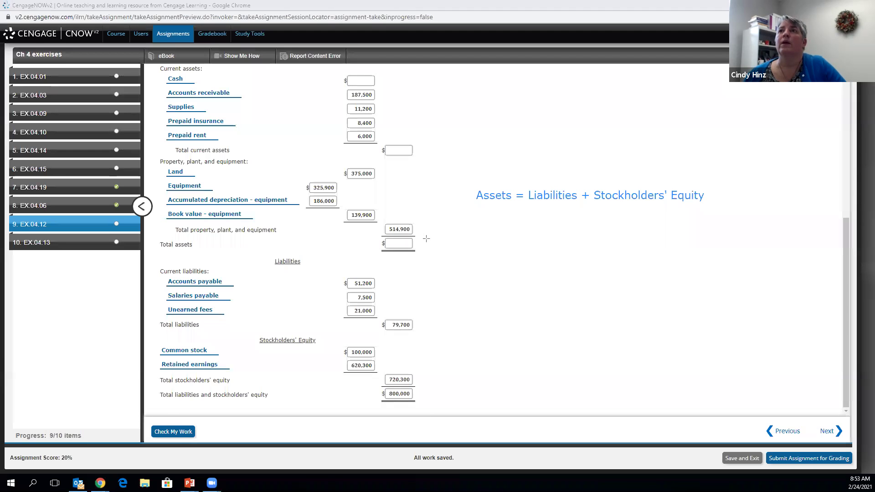
# - Enter 800,000 as Total assets to match total liabilities and stockholders' equity
pyautogui.moveTo(423, 244); pyautogui.dragTo(421, 398)
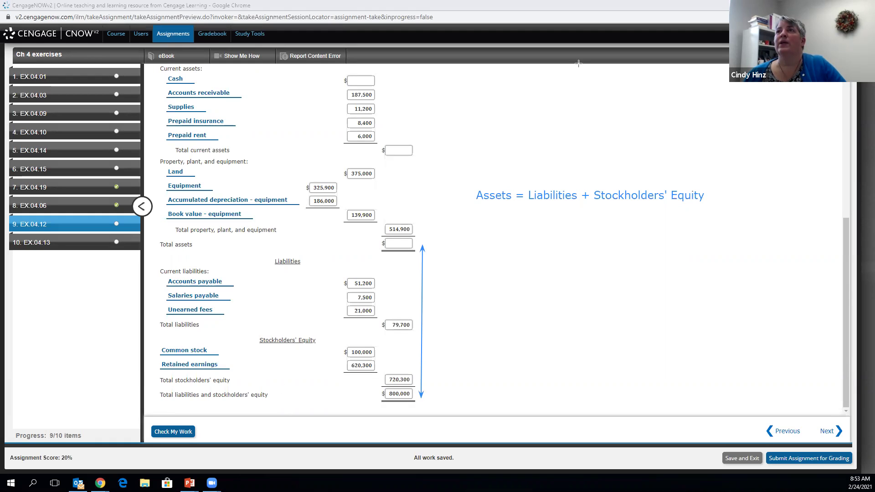
pyautogui.click(396, 243)
pyautogui.write('80')
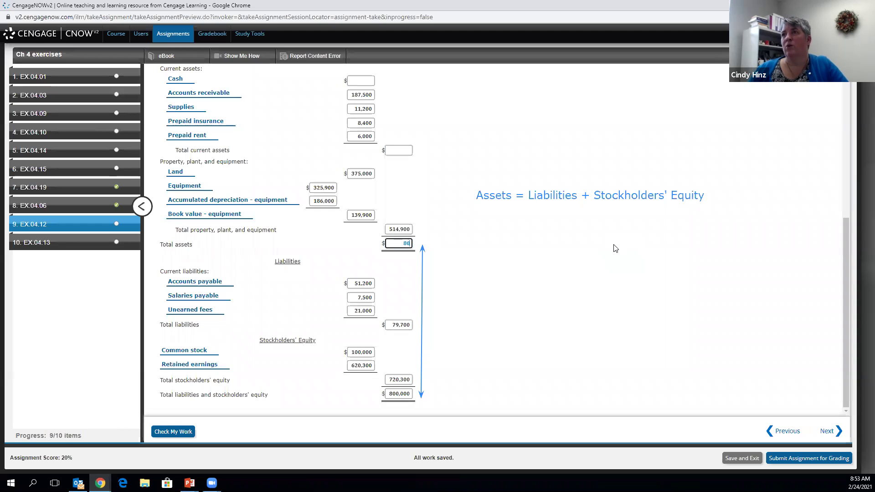
pyautogui.write('0000')
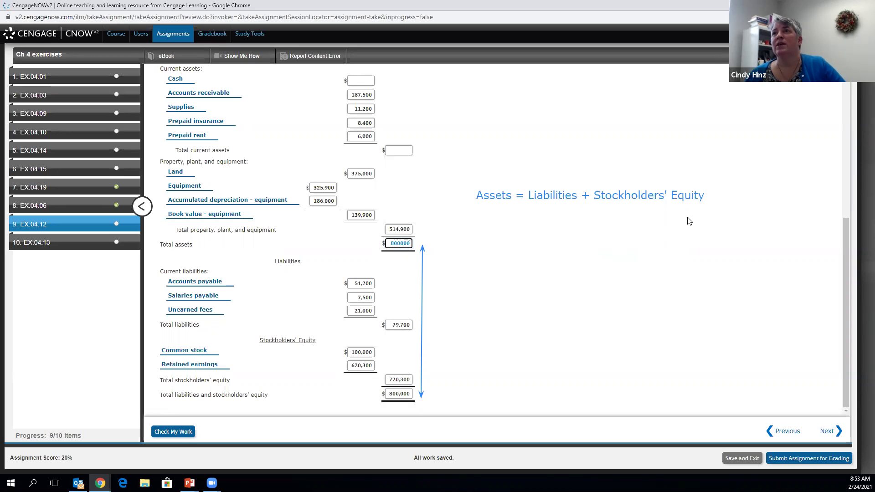
pyautogui.click(556, 291)
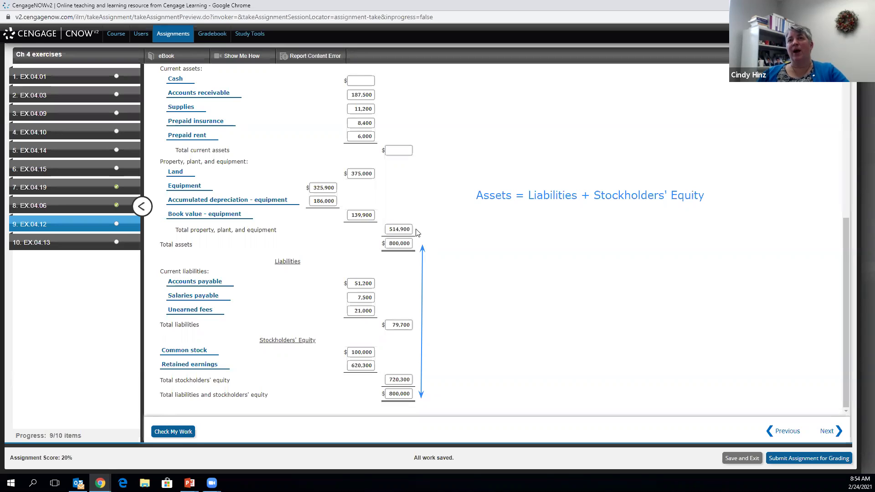
# - Enter 285,100 as Total current assets, leaving only Cash to fill in
pyautogui.click(395, 148)
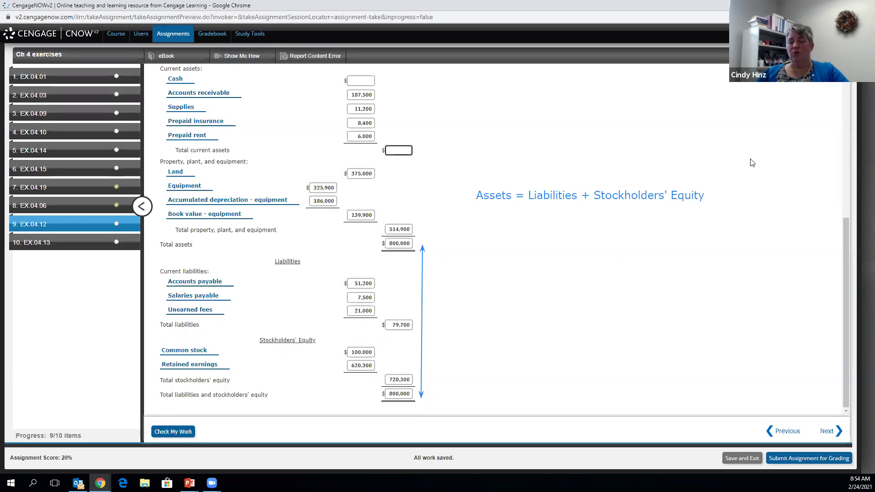
pyautogui.write('285100')
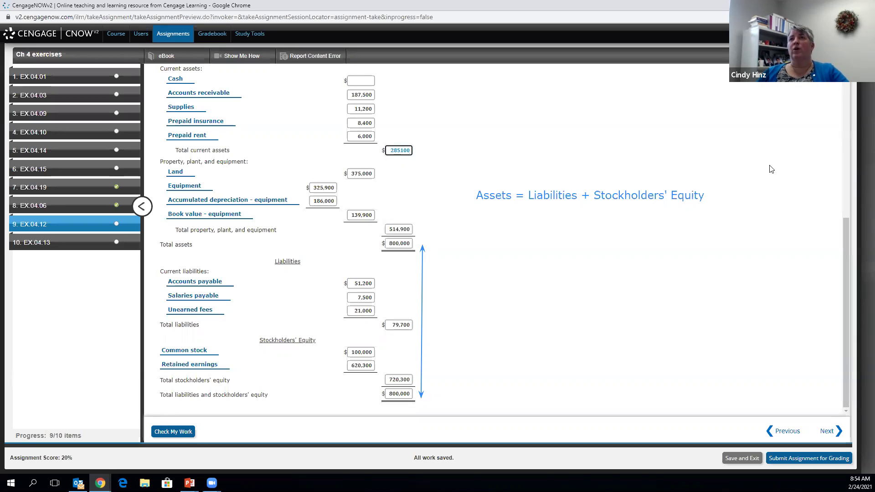
pyautogui.click(506, 151)
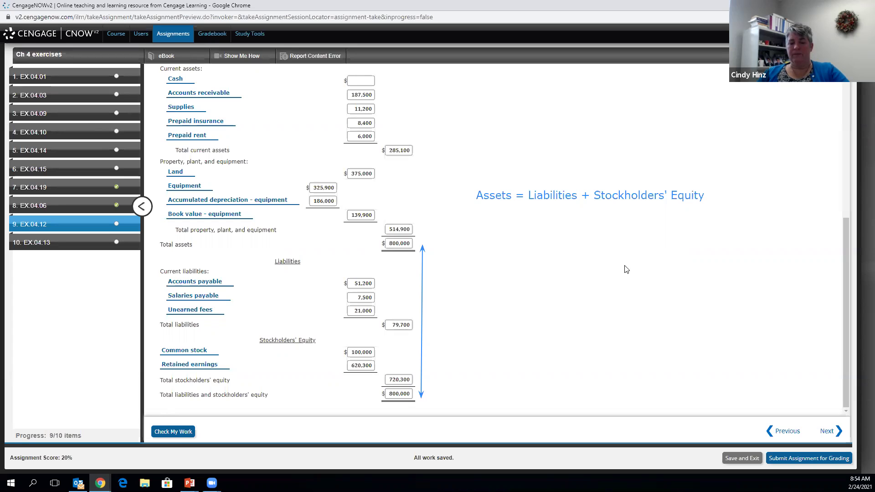
pyautogui.click(362, 78)
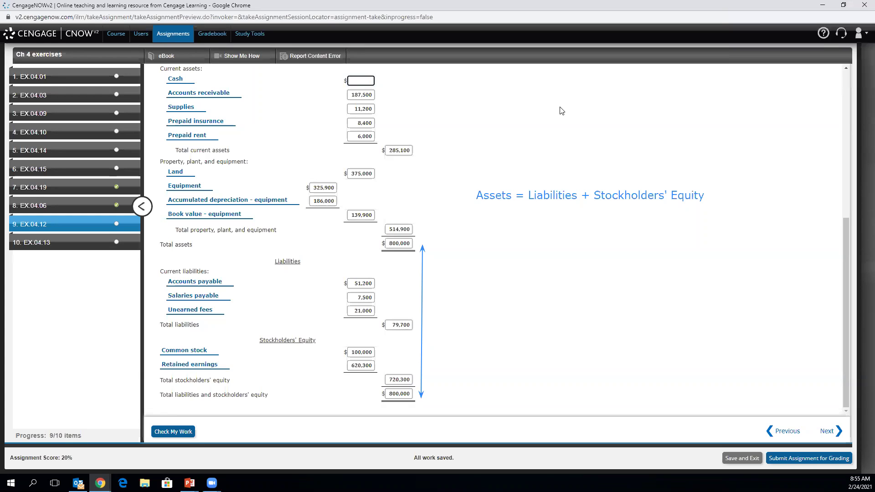
# - Enter a Cash balance of 72,000, completing the balance sheet
pyautogui.write('2000')
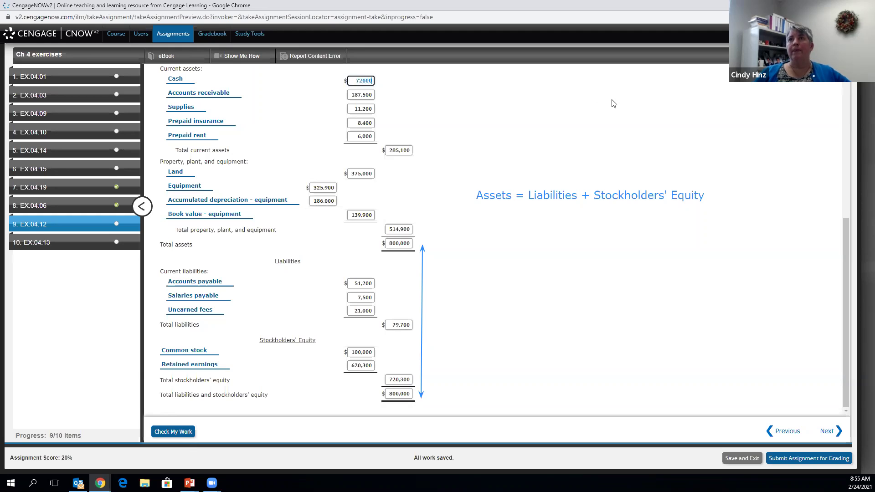
pyautogui.click(567, 105)
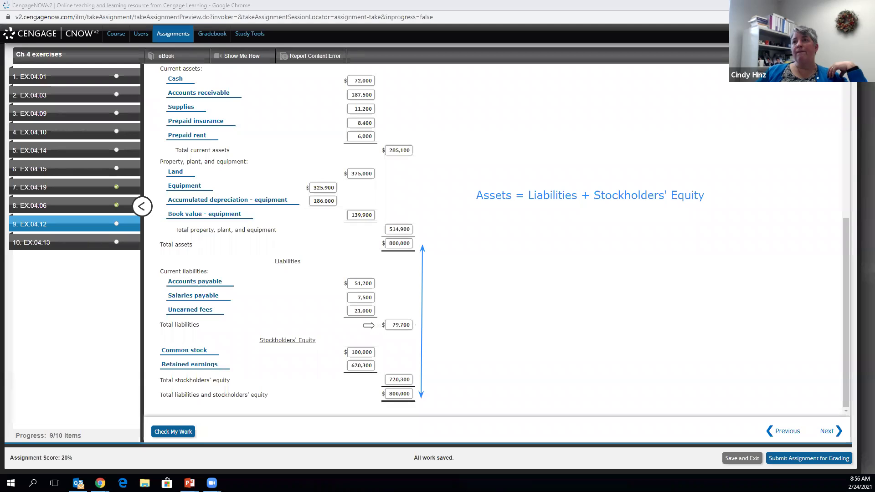
# - Point out total liabilities, 720,300 equity and the 800,000 liabilities-and-equity total
pyautogui.click(374, 325)
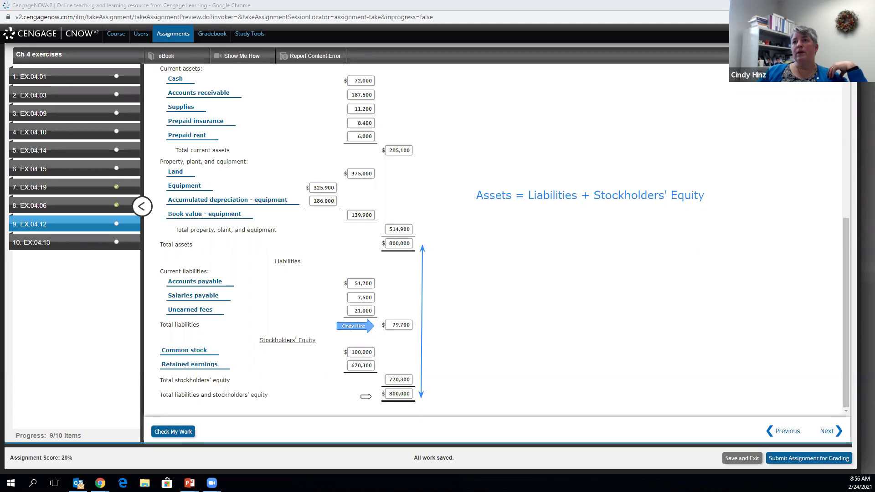
pyautogui.click(374, 380)
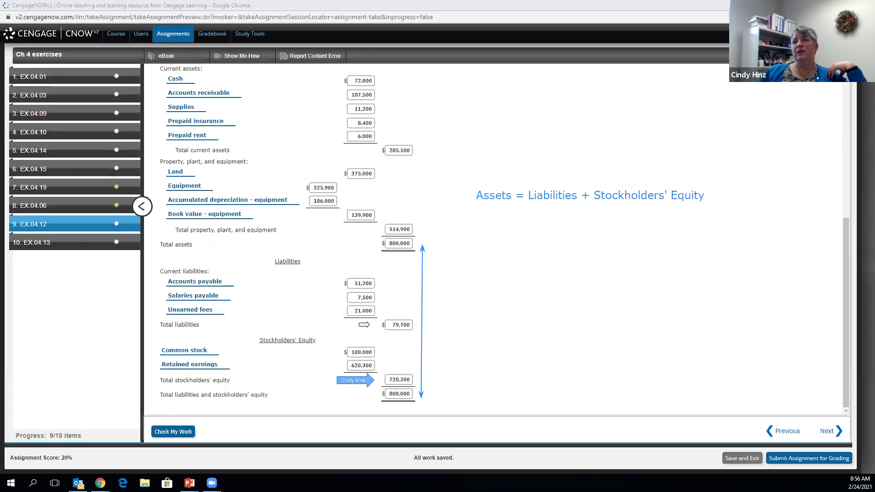
pyautogui.click(370, 325)
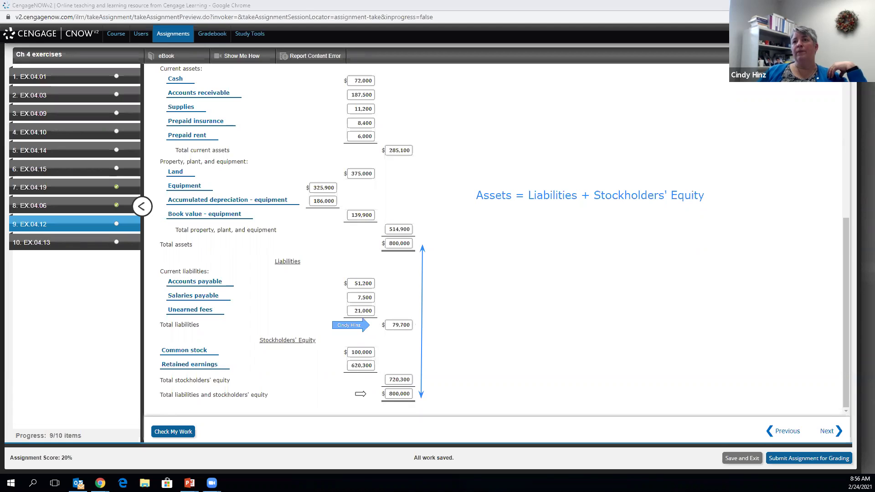
pyautogui.click(366, 380)
pyautogui.click(360, 396)
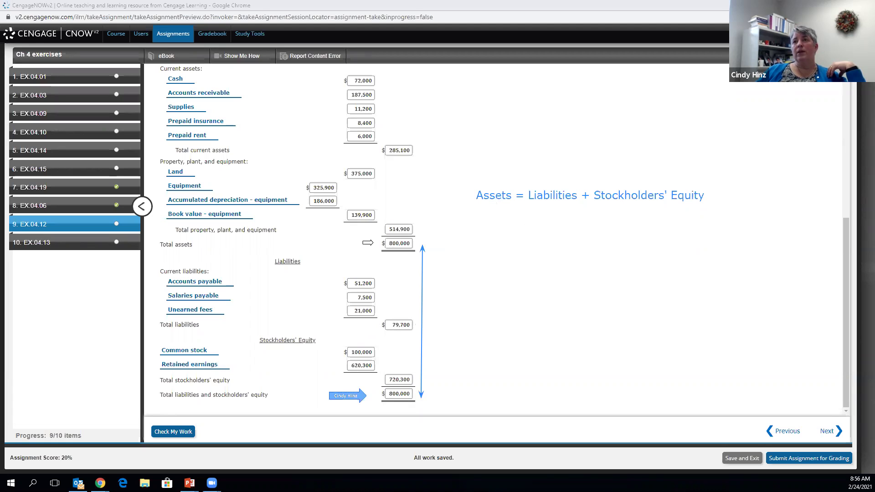
# - Point out asset amounts (800,000, 514,900, 285,100, 187,500, 72,000), then grade with Check My Work
pyautogui.click(368, 243)
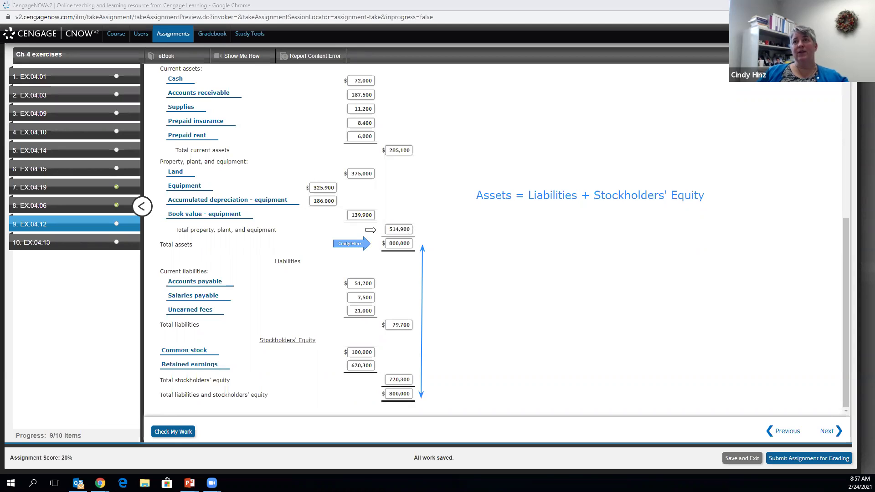
pyautogui.click(376, 231)
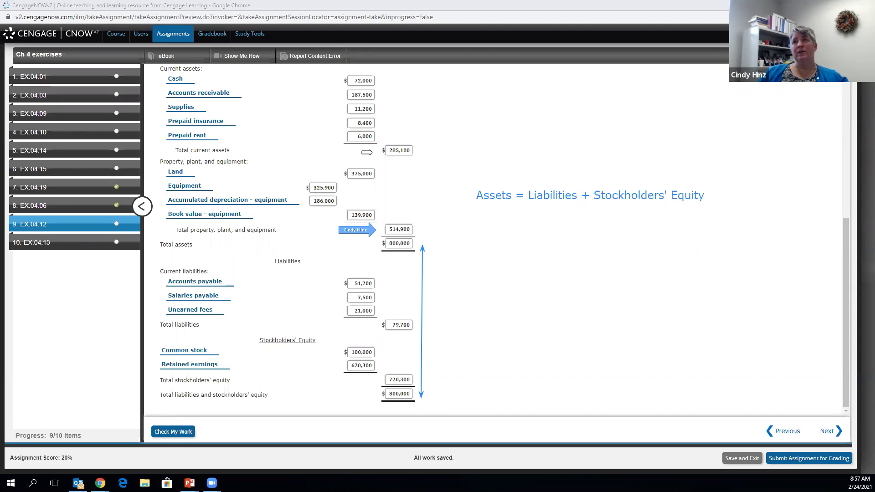
pyautogui.click(373, 152)
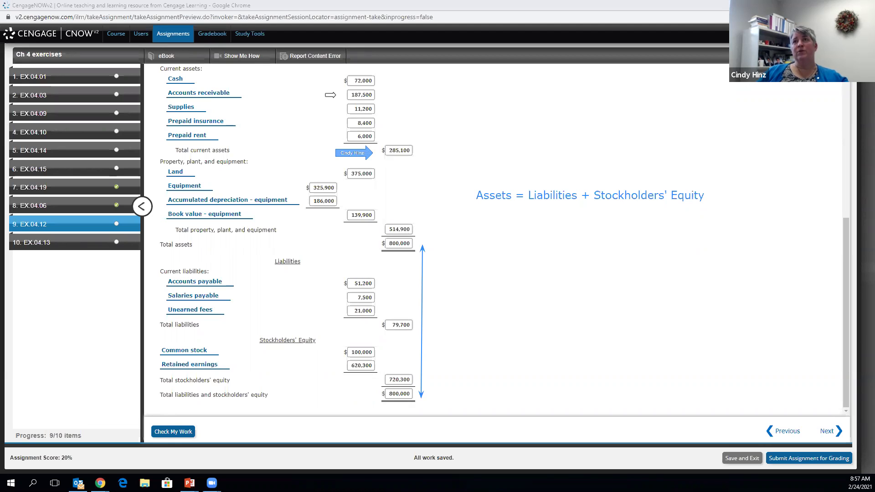
pyautogui.click(330, 94)
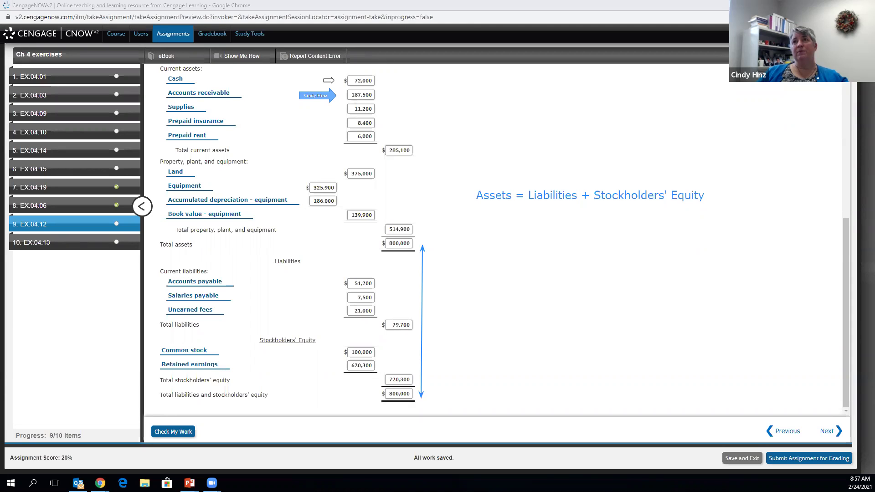
pyautogui.click(330, 80)
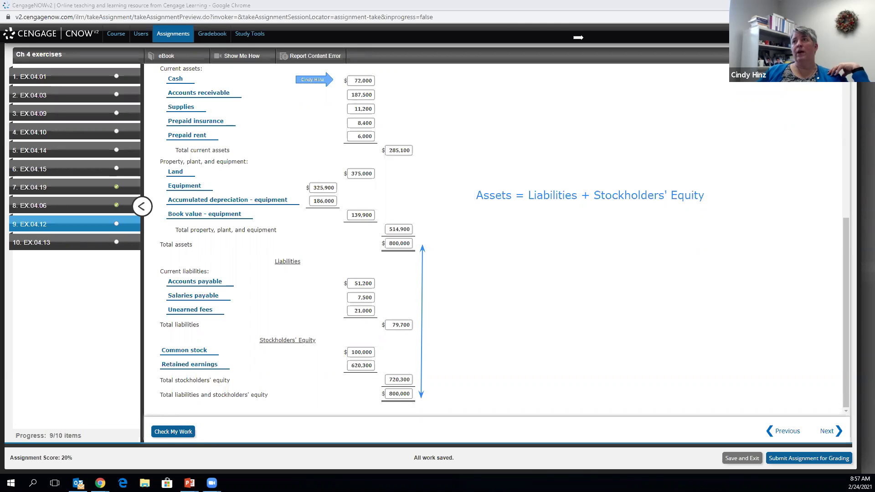
pyautogui.click(178, 433)
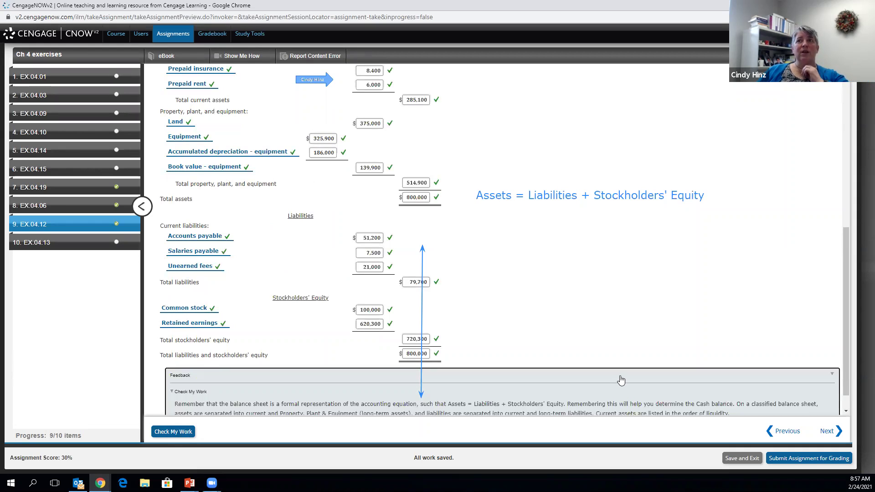
pyautogui.scroll(2, 611, 313)
pyautogui.scroll(-1, 612, 313)
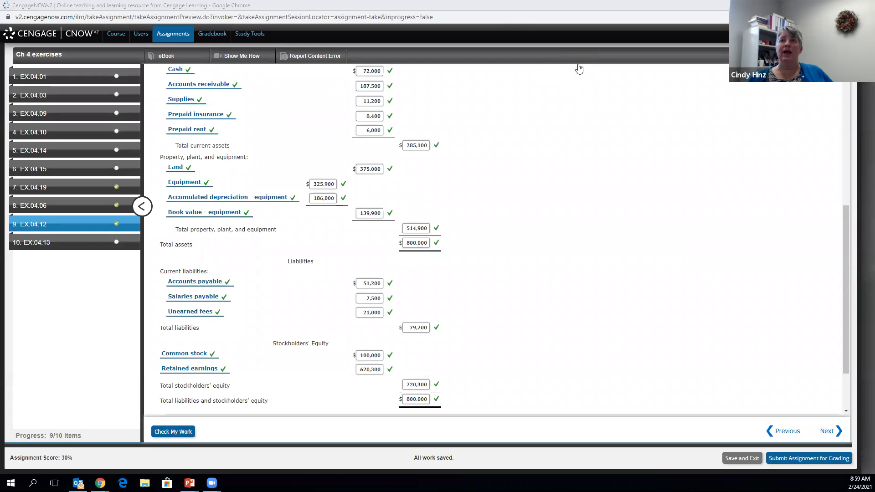
# - Open item 10, EX.04.13, the Labyrinth Services Co. balance sheet
pyautogui.click(62, 246)
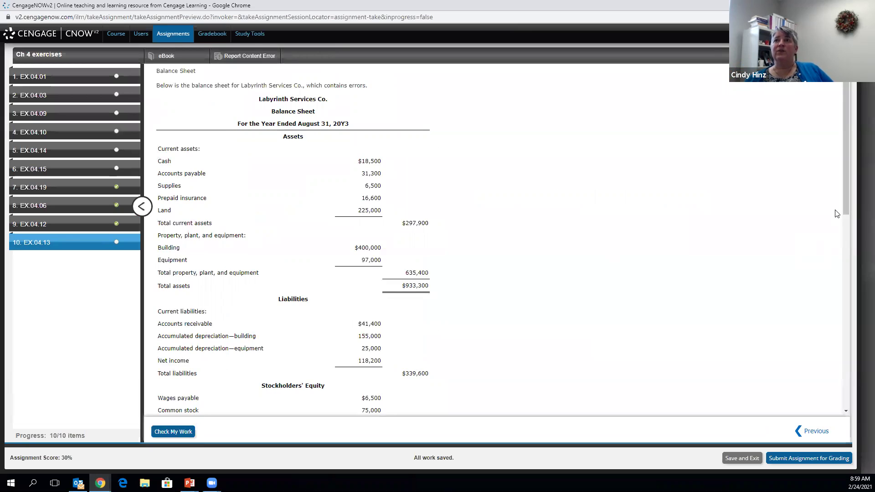
# - Draw an arrow linking the $933,300 total assets to the $933,300 liabilities-and-equity total
pyautogui.scroll(-2, 730, 260)
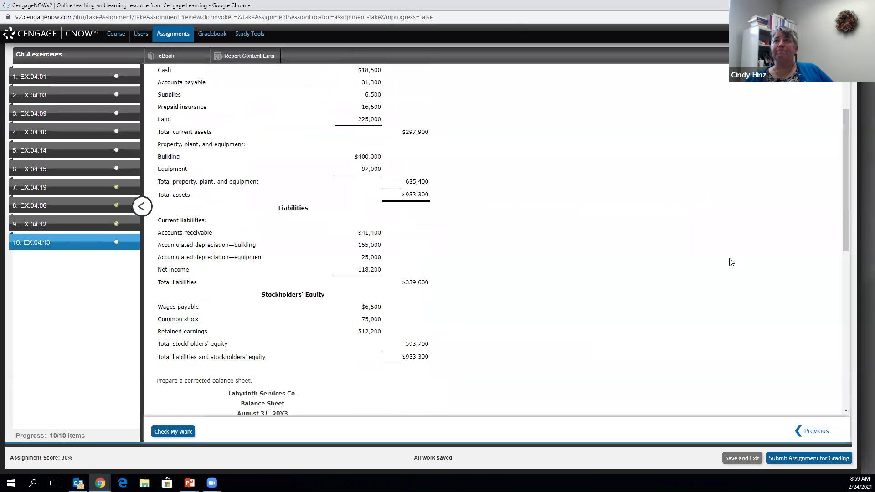
pyautogui.scroll(1, 732, 263)
pyautogui.scroll(-1, 732, 262)
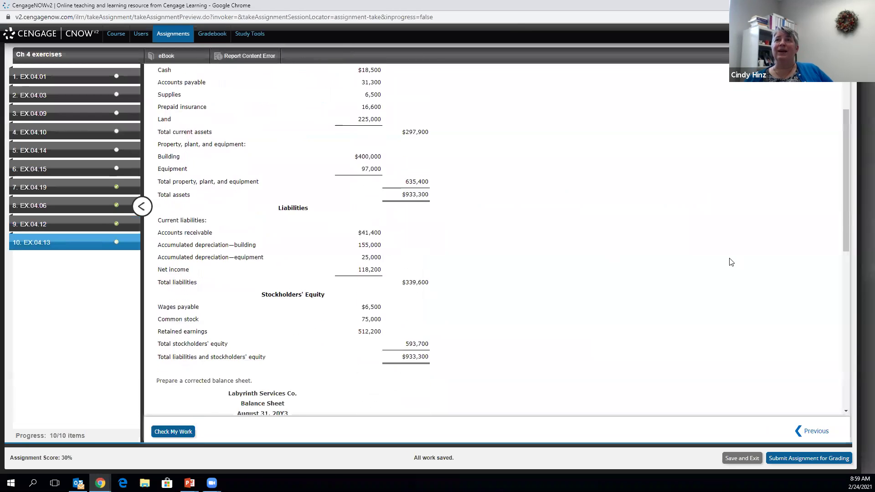
pyautogui.scroll(2, 731, 262)
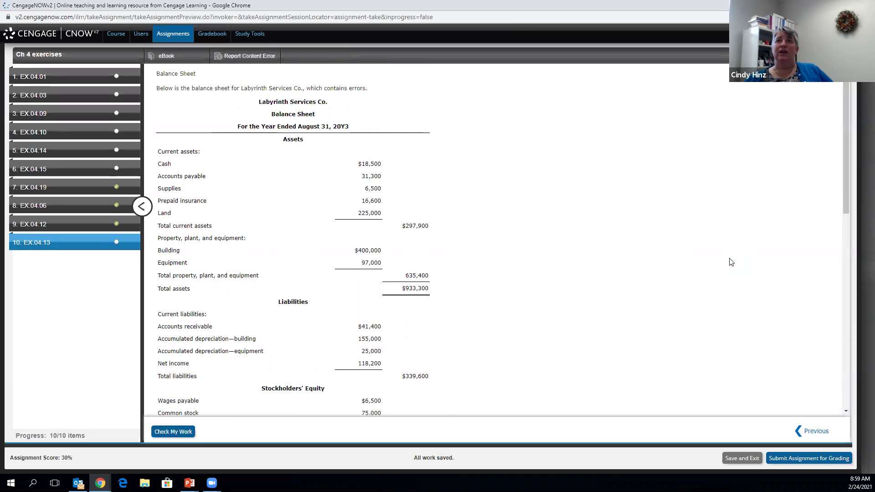
pyautogui.scroll(-1, 731, 262)
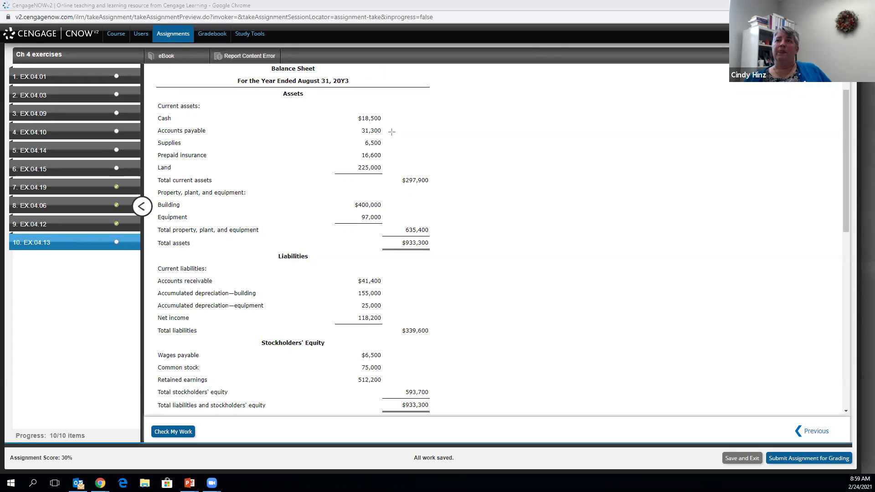
pyautogui.moveTo(445, 243); pyautogui.dragTo(441, 406)
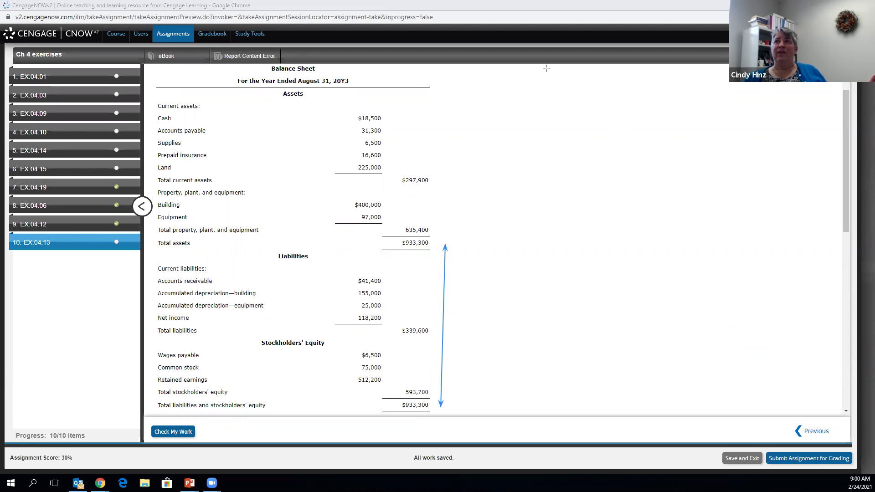
# - Clear the arrow annotation and bring the blank corrected Labyrinth Services Co. balance sheet into view
pyautogui.press('e')
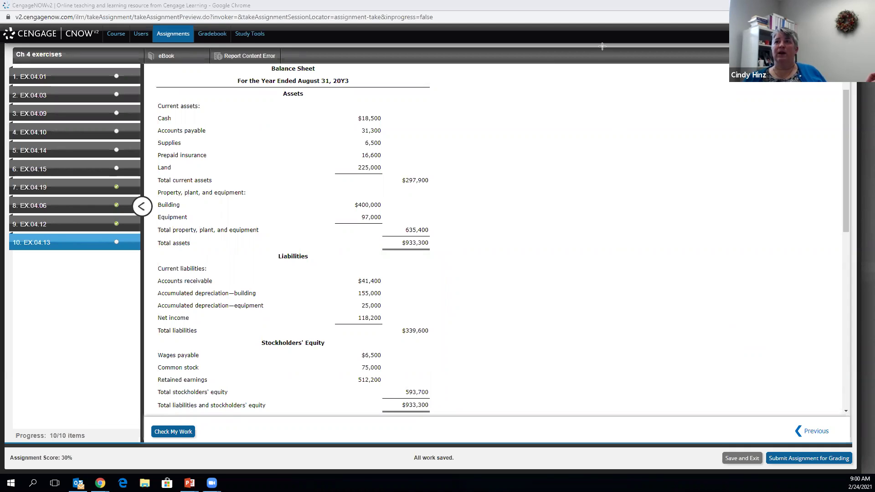
pyautogui.scroll(-9, 600, 256)
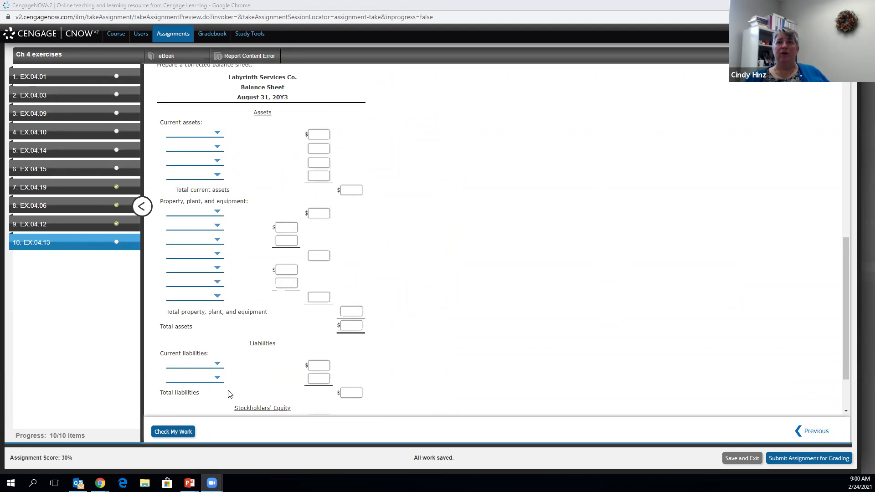
# - Review the filled-in corrected Labyrinth Services balance sheet, with both totals at 625,000
pyautogui.scroll(-1, 228, 395)
pyautogui.scroll(-1, 228, 395)
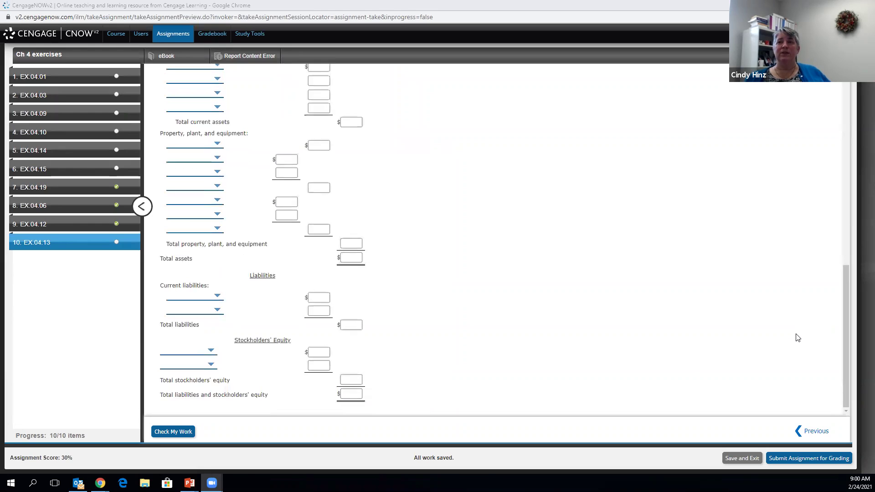
pyautogui.scroll(3, 798, 339)
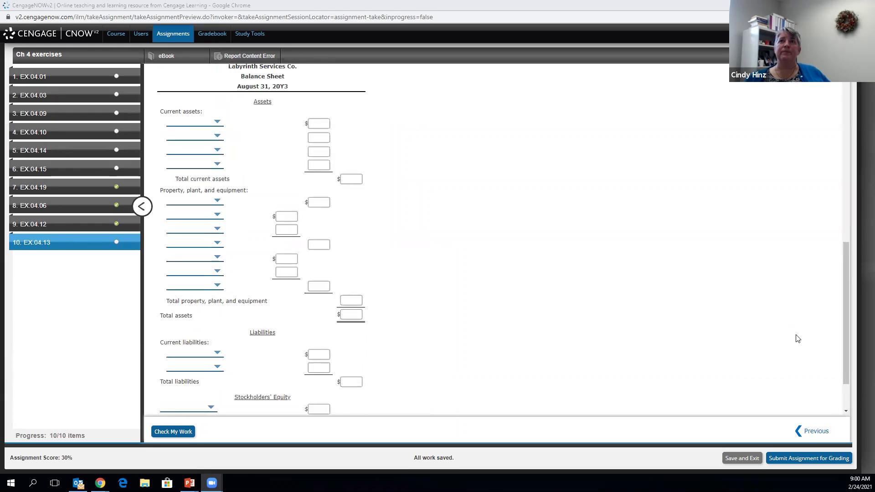
pyautogui.scroll(7, 798, 339)
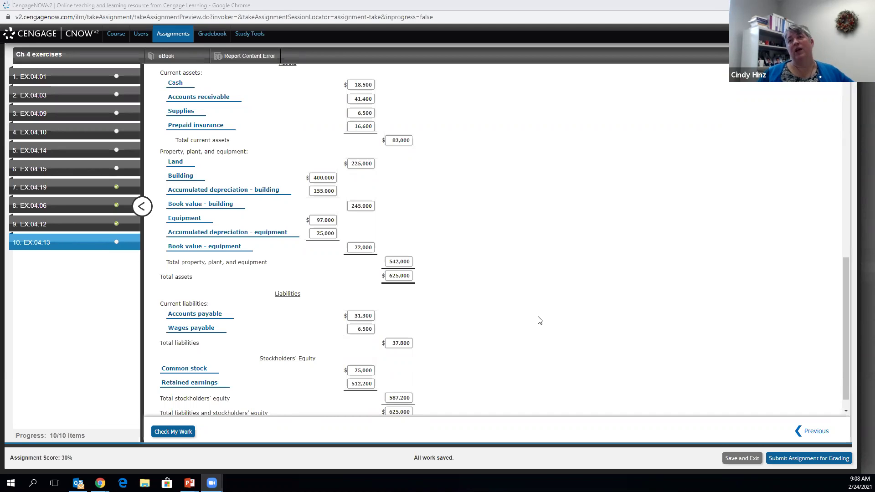
pyautogui.click(422, 277)
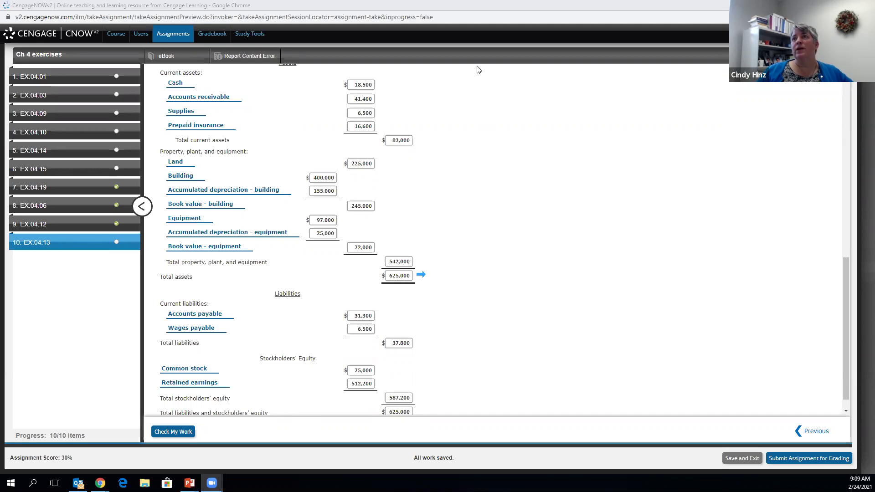
pyautogui.click(420, 275)
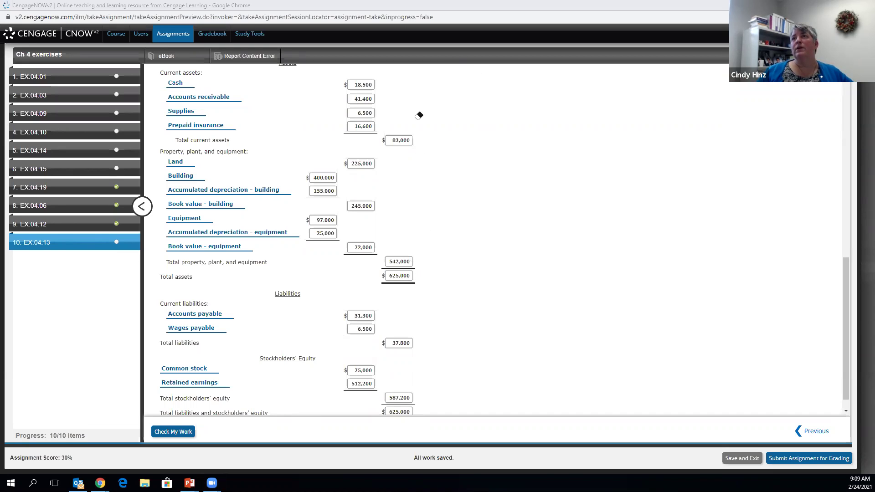
pyautogui.click(371, 276)
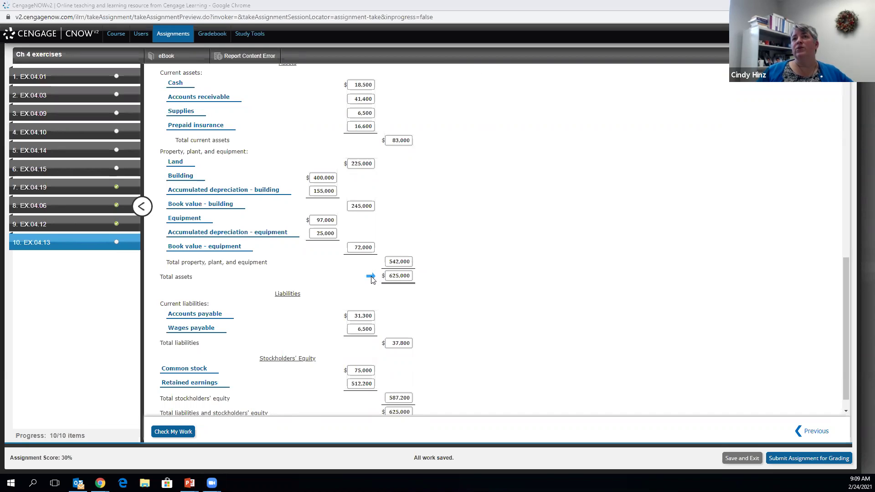
pyautogui.click(372, 413)
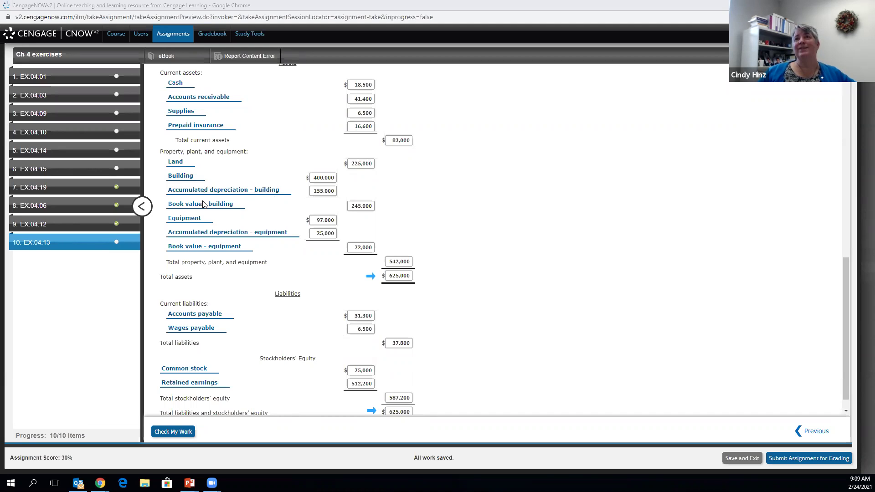
pyautogui.click(335, 163)
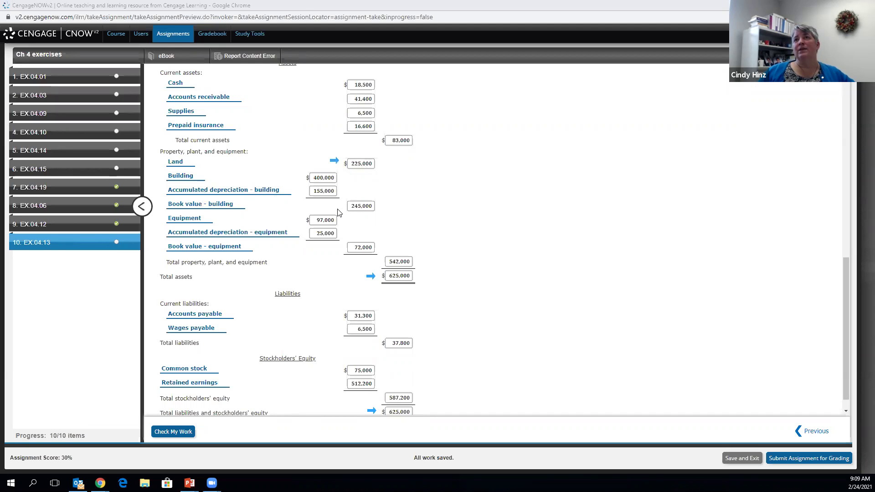
pyautogui.click(341, 208)
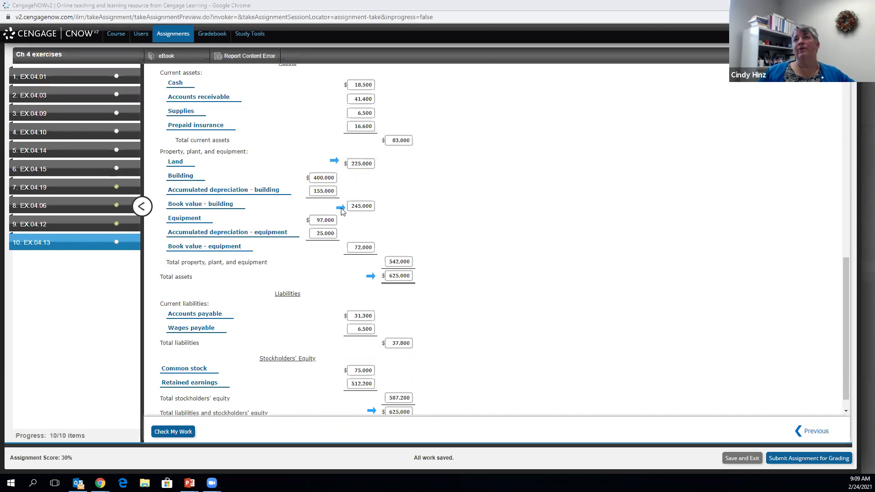
pyautogui.click(345, 251)
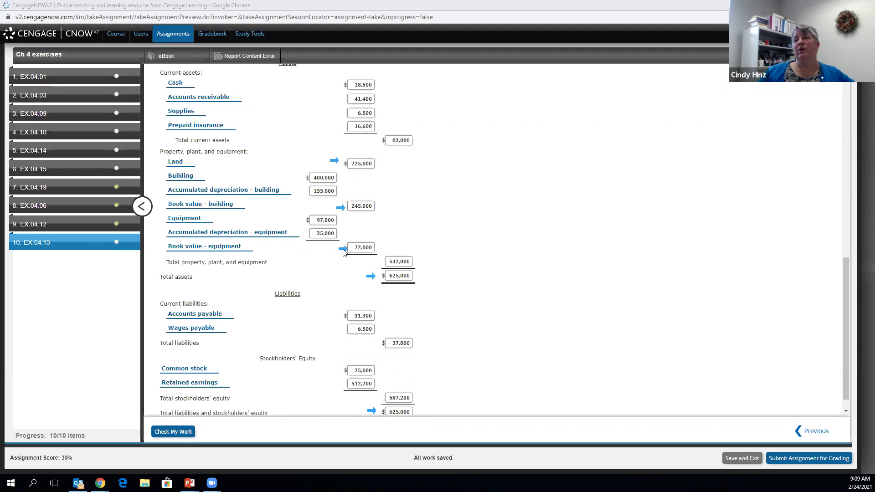
pyautogui.click(380, 263)
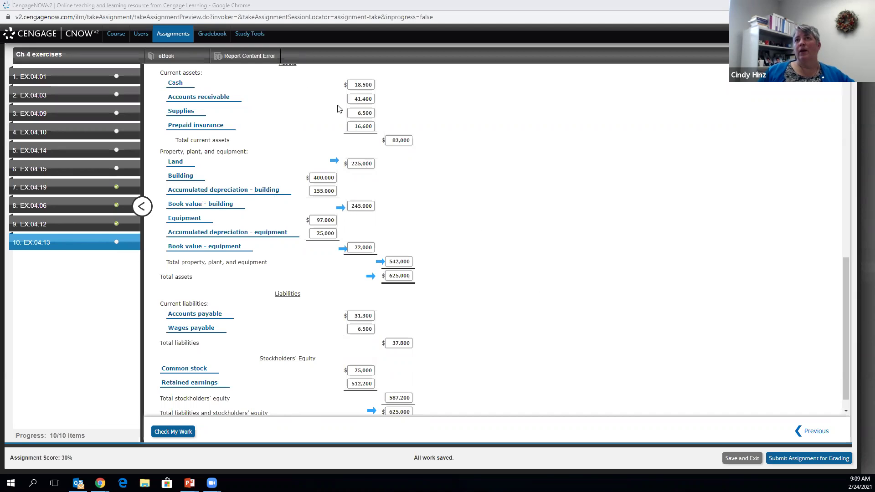
pyautogui.click(378, 141)
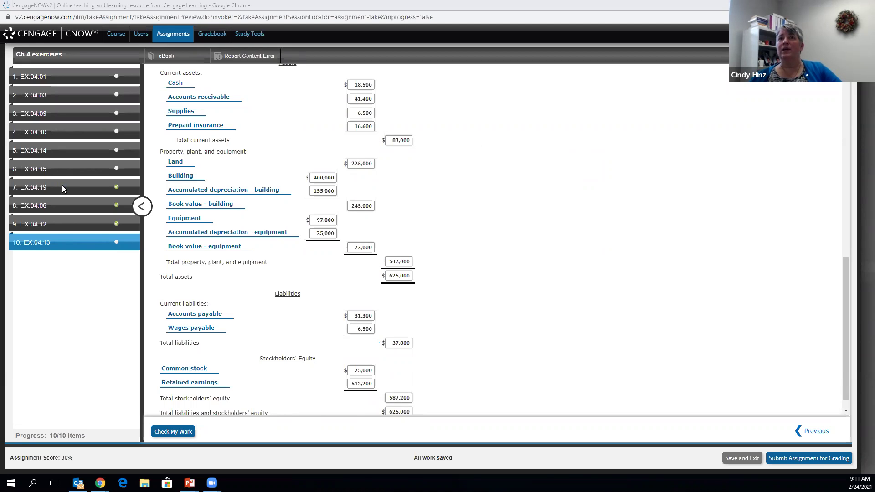
# - Open EX 04.19 and review its cycle order: i=1, j=2, f=3, b=4, e=5
pyautogui.click(62, 186)
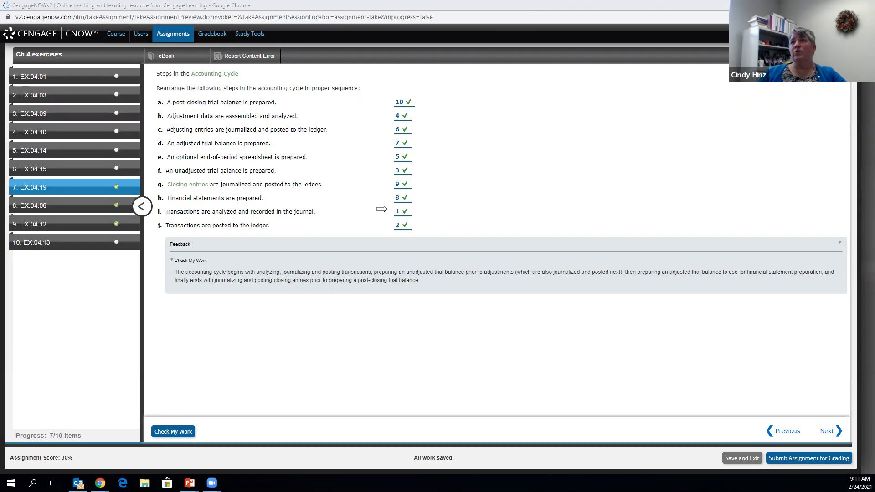
pyautogui.click(386, 209)
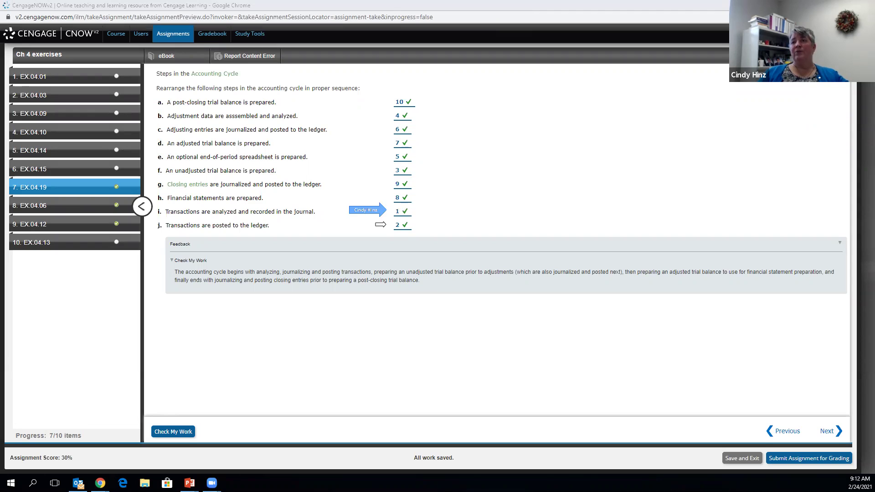
pyautogui.click(386, 224)
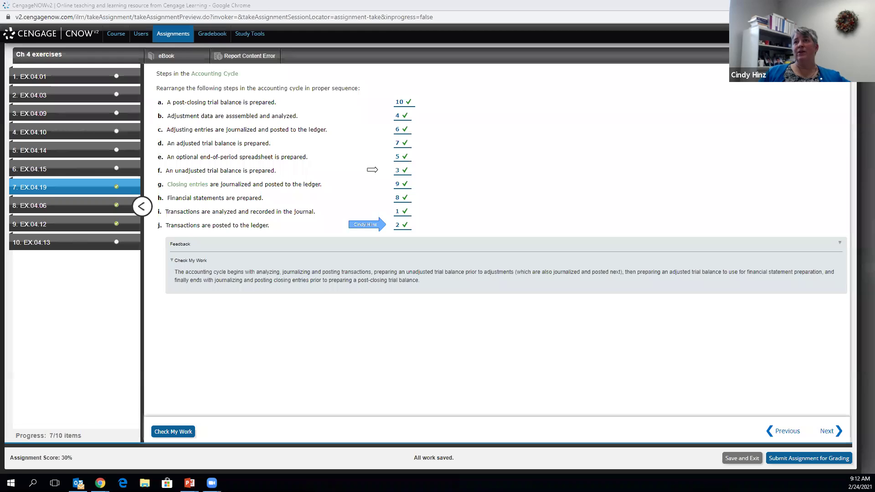
pyautogui.click(378, 170)
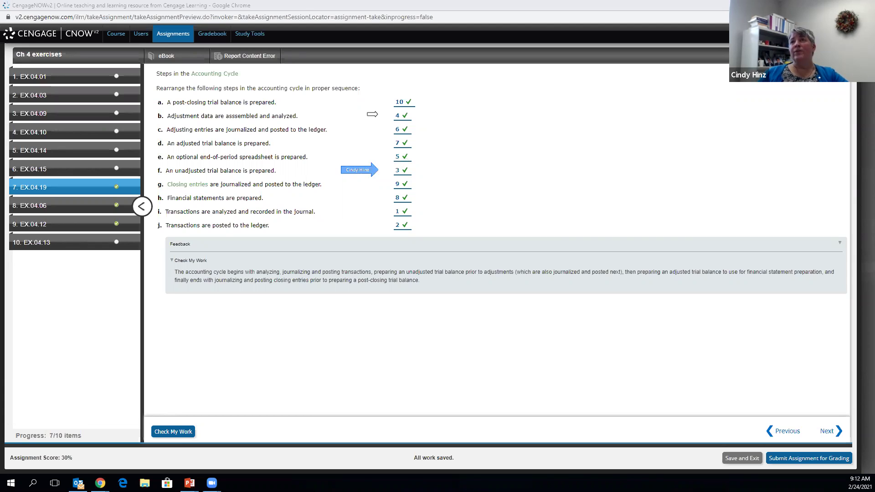
pyautogui.click(378, 114)
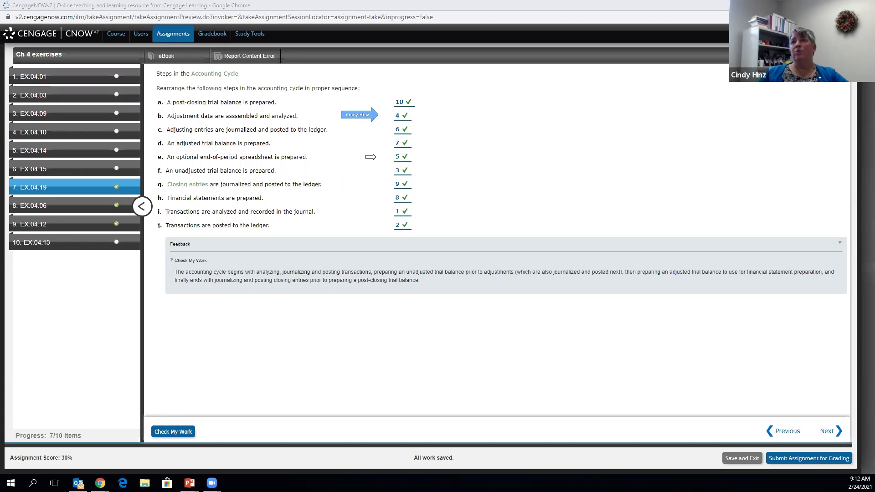
pyautogui.click(377, 157)
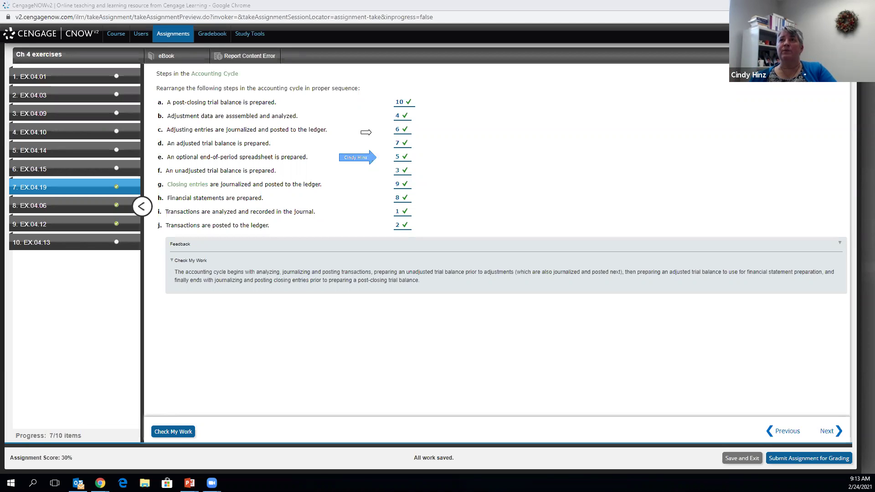
# - Review the remaining order (c=6, d=7, h=8, g=9, a=10), then go to EX 04.06
pyautogui.click(376, 129)
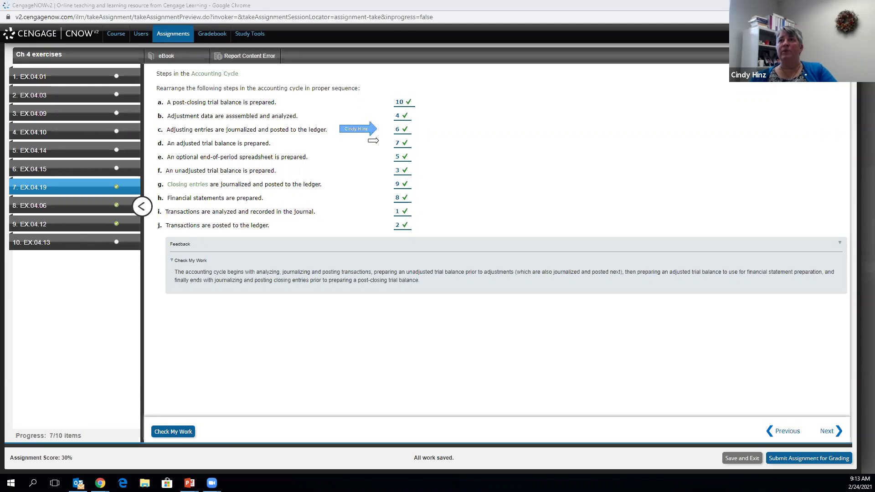
pyautogui.click(378, 141)
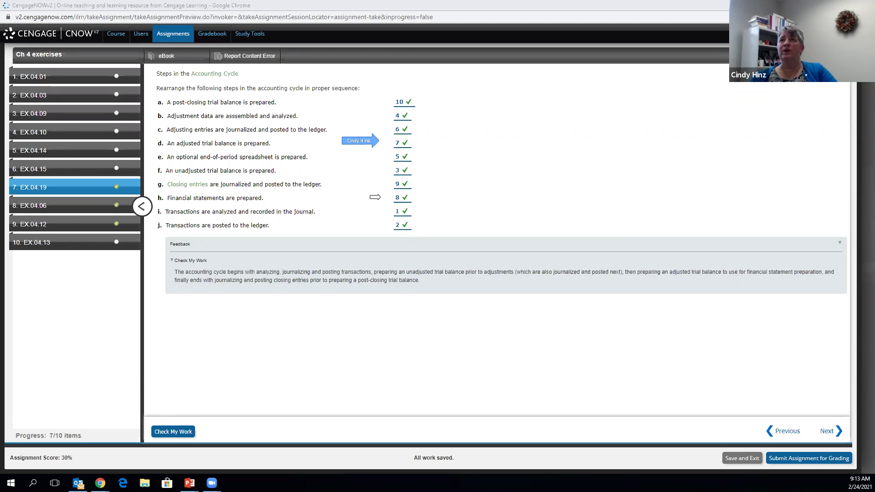
pyautogui.click(379, 197)
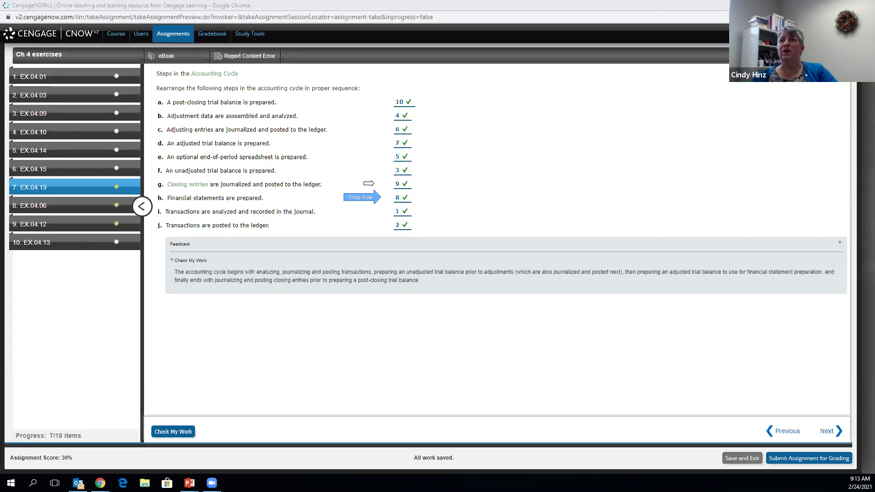
pyautogui.click(369, 183)
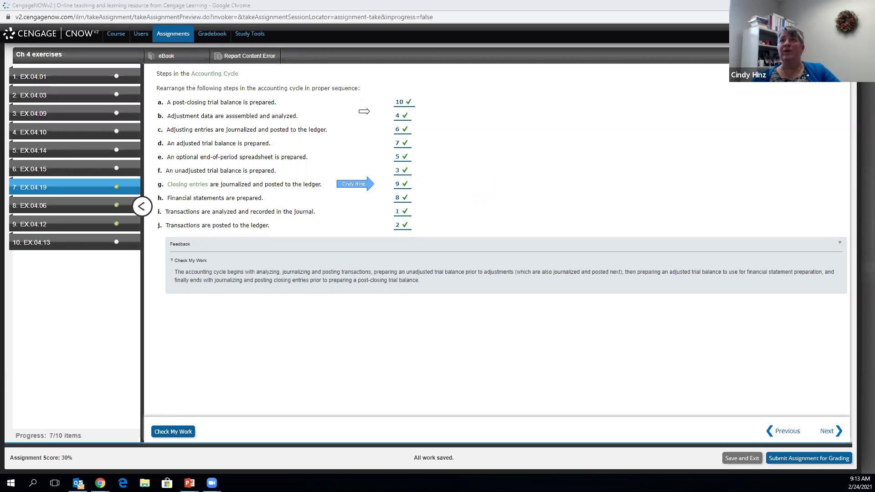
pyautogui.click(374, 101)
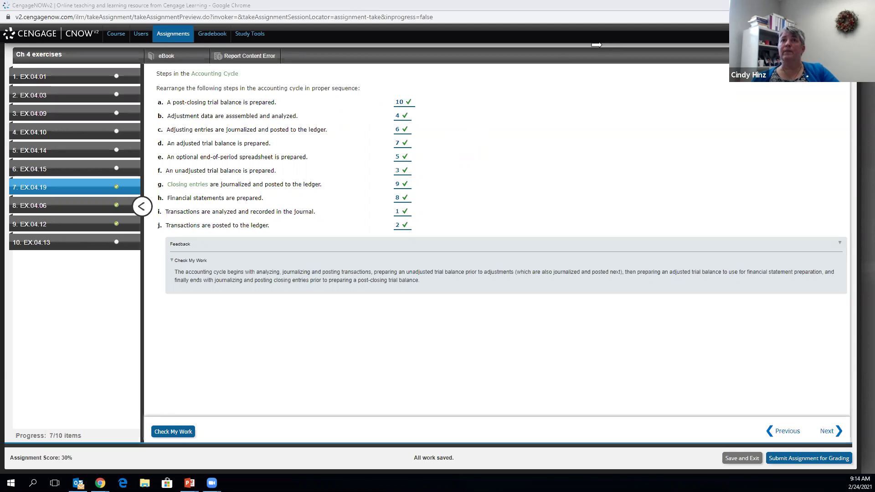
pyautogui.click(34, 206)
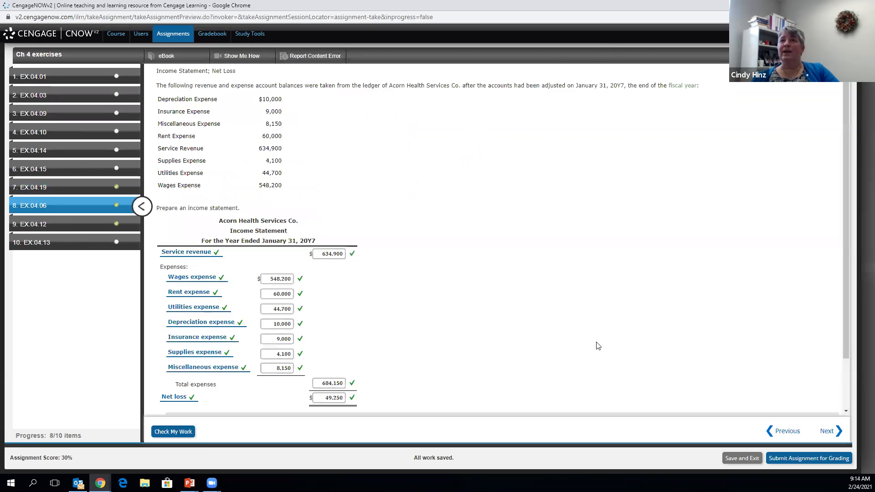